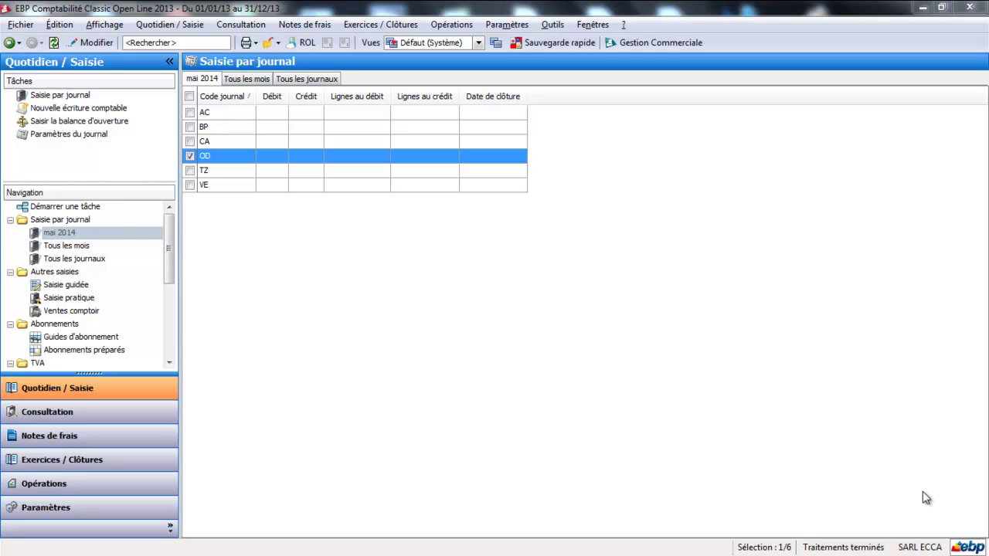
Open the AC journal for mai 2014 and enter the first line on account 622 with a debit of 200
{"action": "left_click", "coordinate": [200, 114]}
{"action": "left_click", "coordinate": [196, 112]}
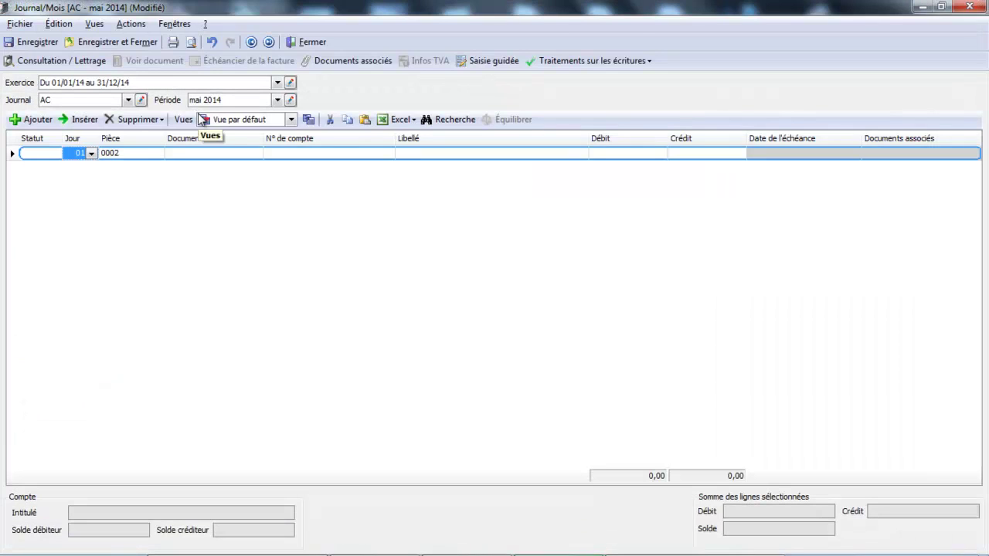
{"action": "left_click", "coordinate": [311, 157]}
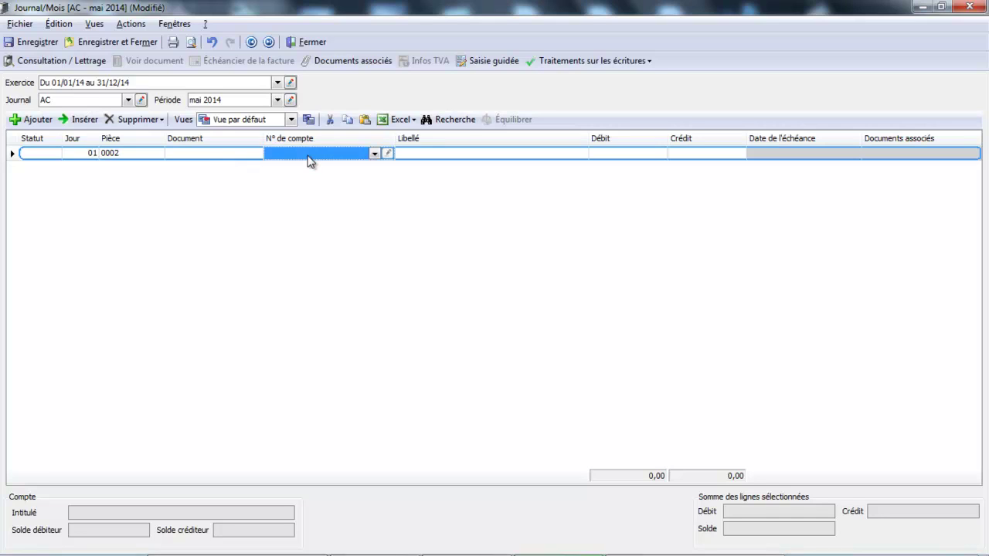
{"action": "left_click", "coordinate": [308, 155]}
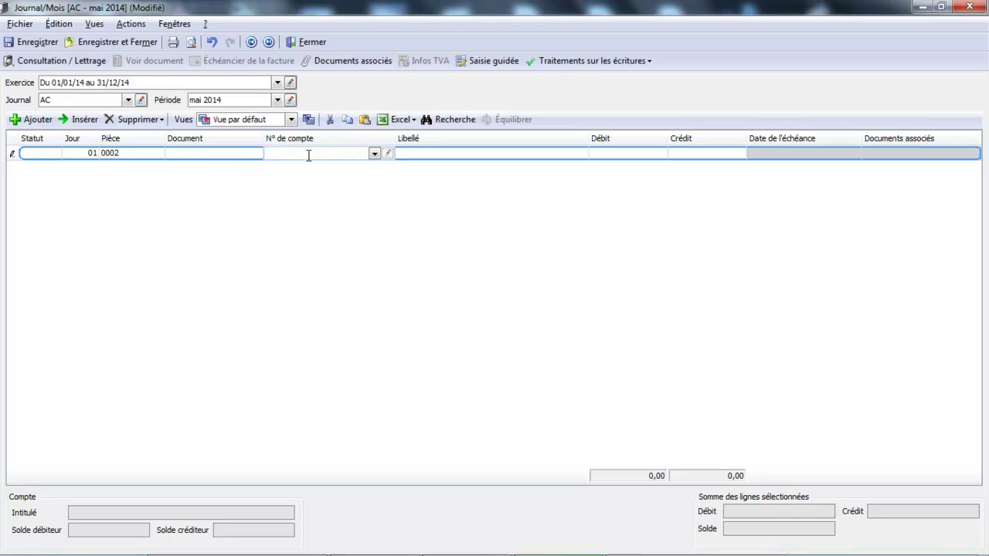
{"action": "type", "text": "622"}
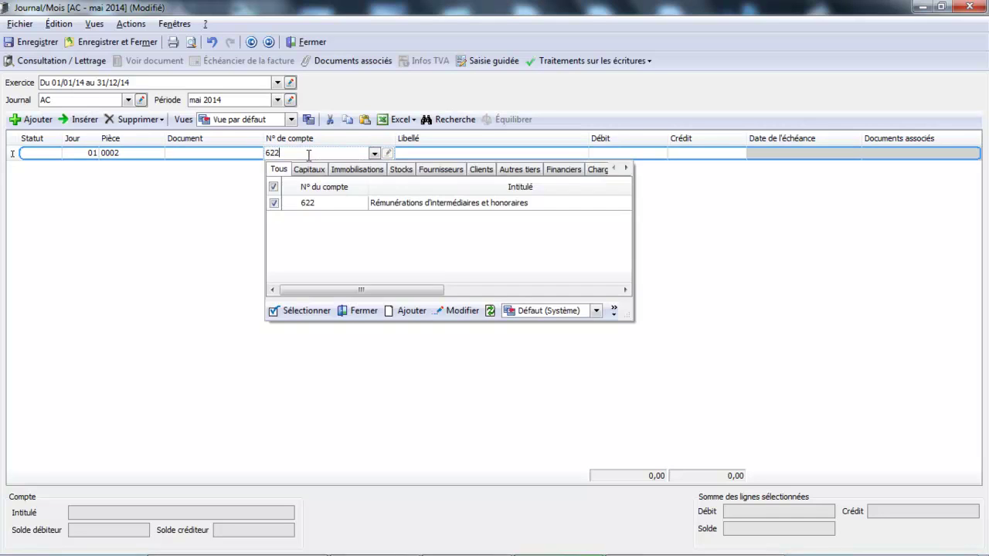
{"action": "left_click", "coordinate": [332, 211]}
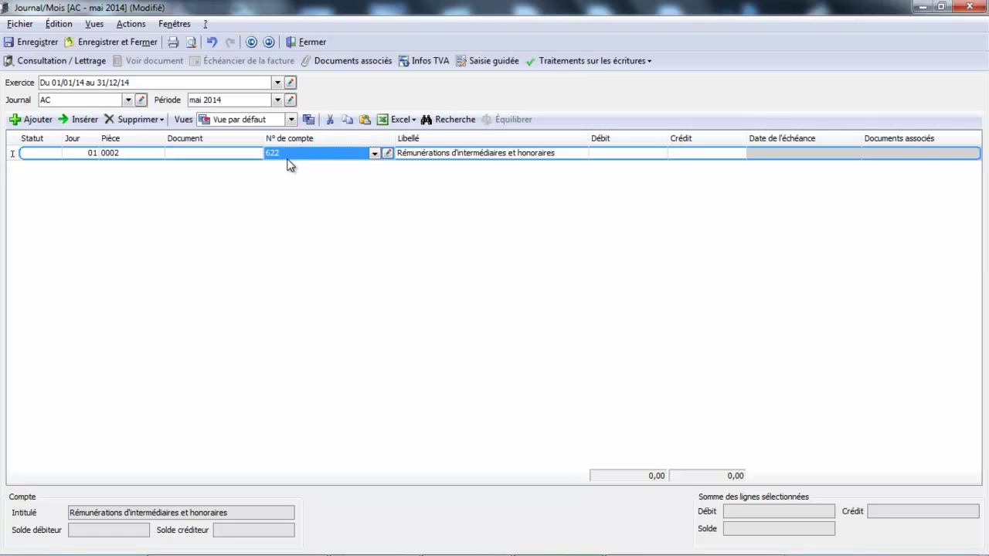
{"action": "key", "text": "Tab"}
{"action": "key", "text": "Tab"}
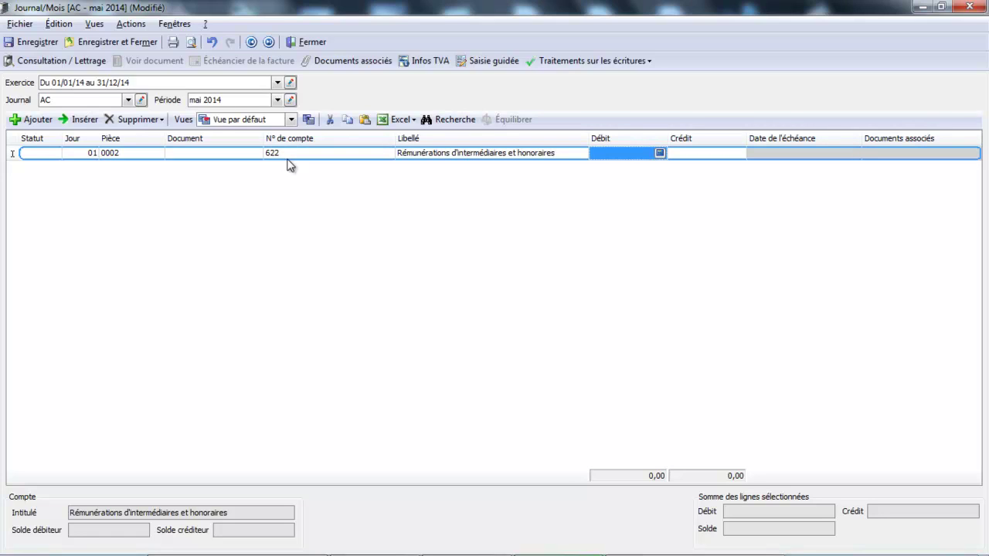
{"action": "type", "text": "200"}
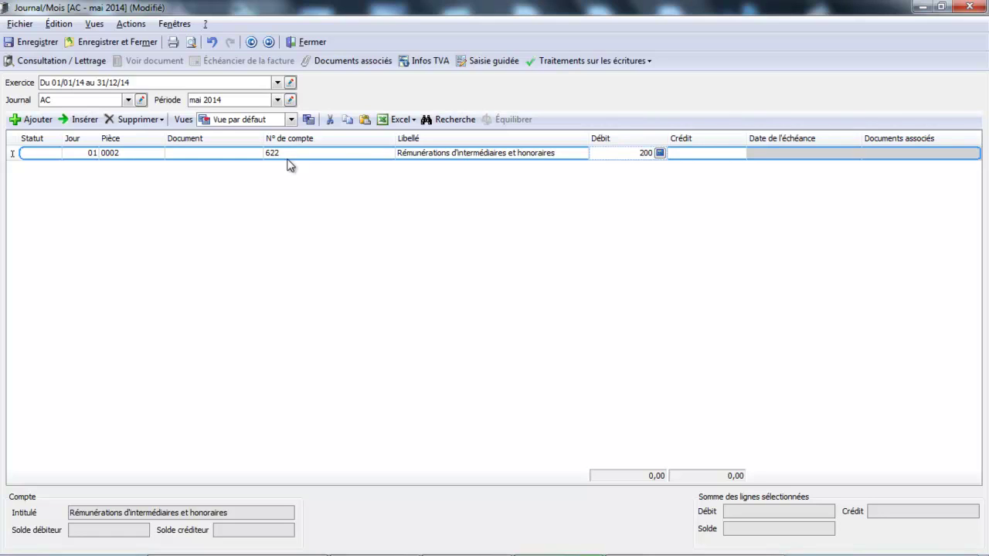
Add a second line to the entry on account 445661, TVA déductible 19,6%, keeping the proposed debit amount
{"action": "key", "text": "Return"}
{"action": "key", "text": "Return"}
{"action": "key", "text": "Return"}
{"action": "key", "text": "Return"}
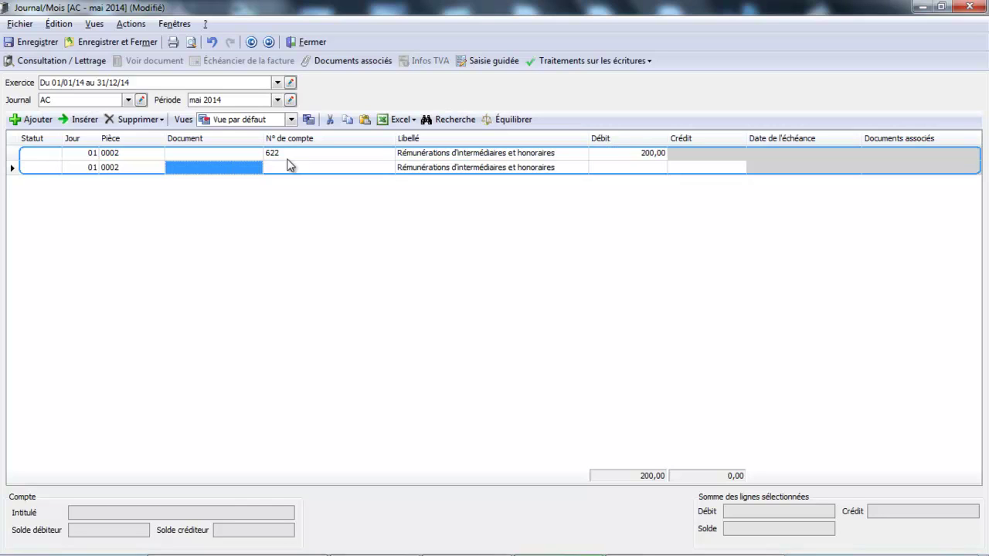
{"action": "type", "text": "44566"}
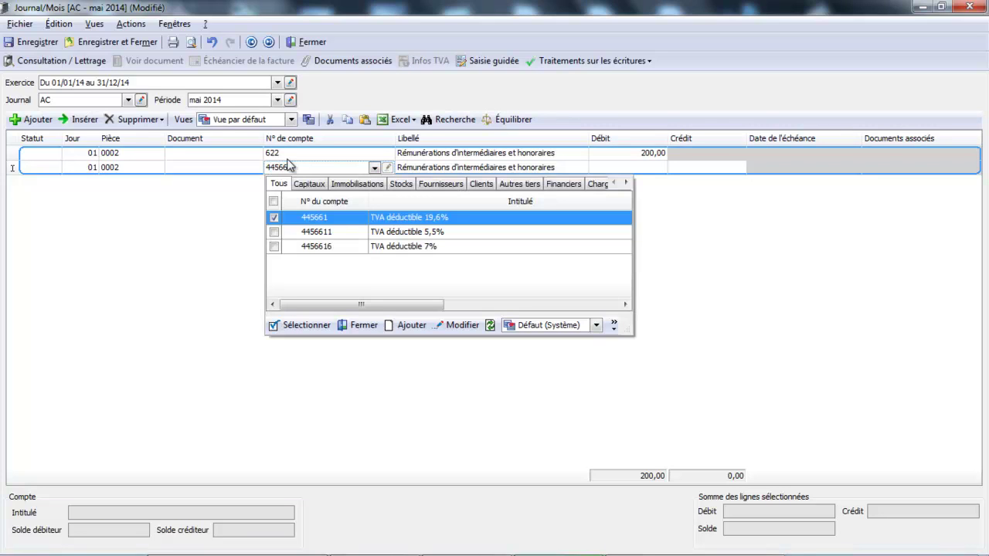
{"action": "double_click", "coordinate": [315, 217]}
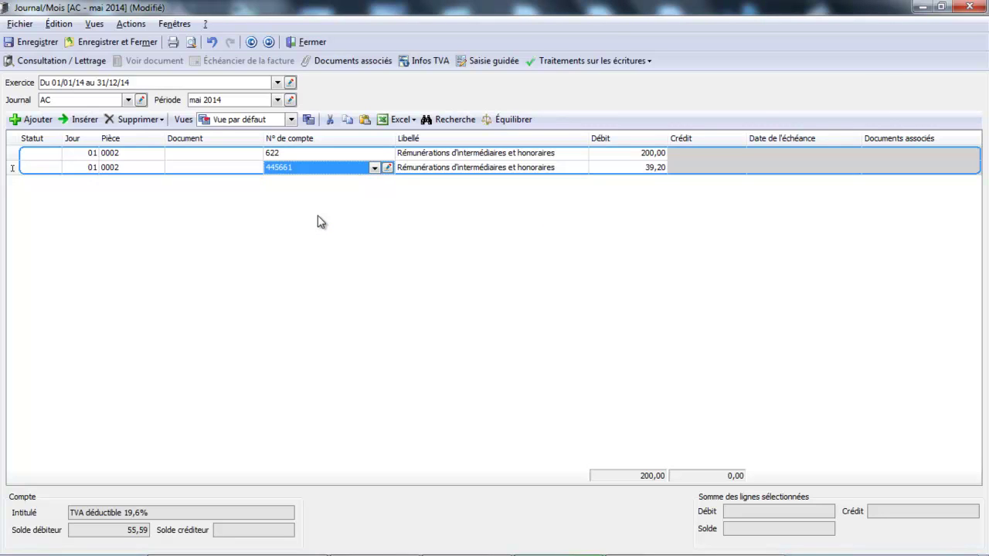
{"action": "key", "text": "Return"}
{"action": "key", "text": "Return"}
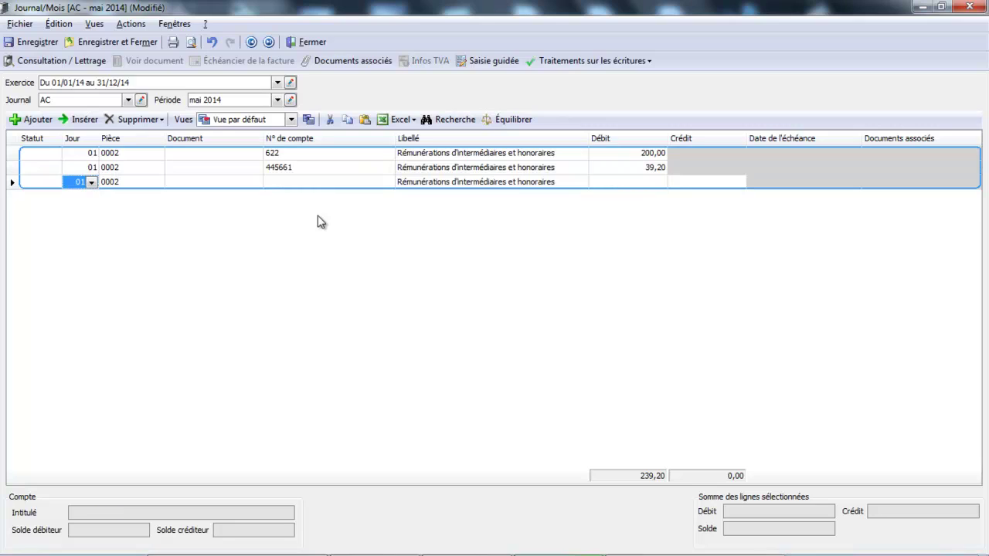
For the third line, create account 455100, title it "C/C" followed by the associate's surname, and save it to the line
{"action": "key", "text": "Return"}
{"action": "key", "text": "Return"}
{"action": "key", "text": "Return"}
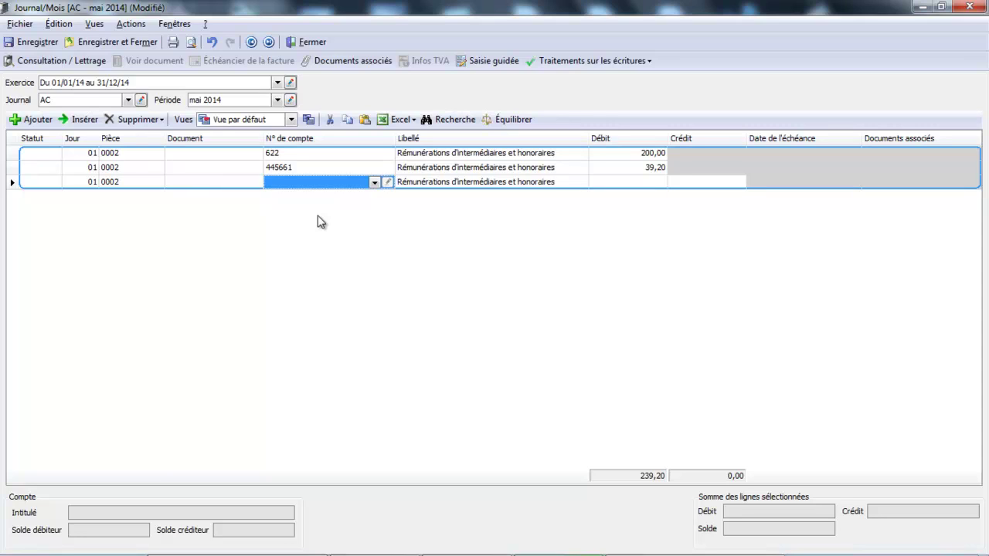
{"action": "type", "text": "455"}
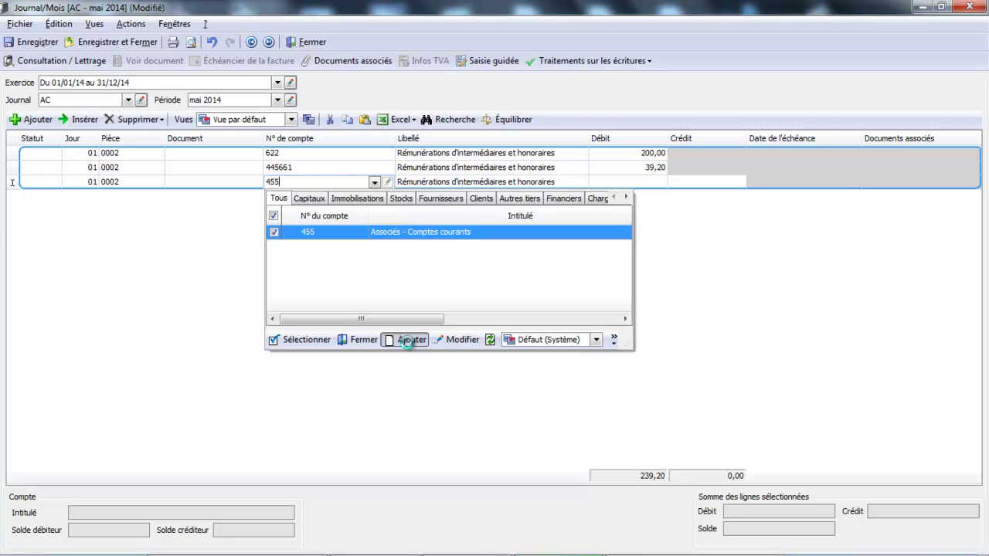
{"action": "left_click", "coordinate": [408, 340]}
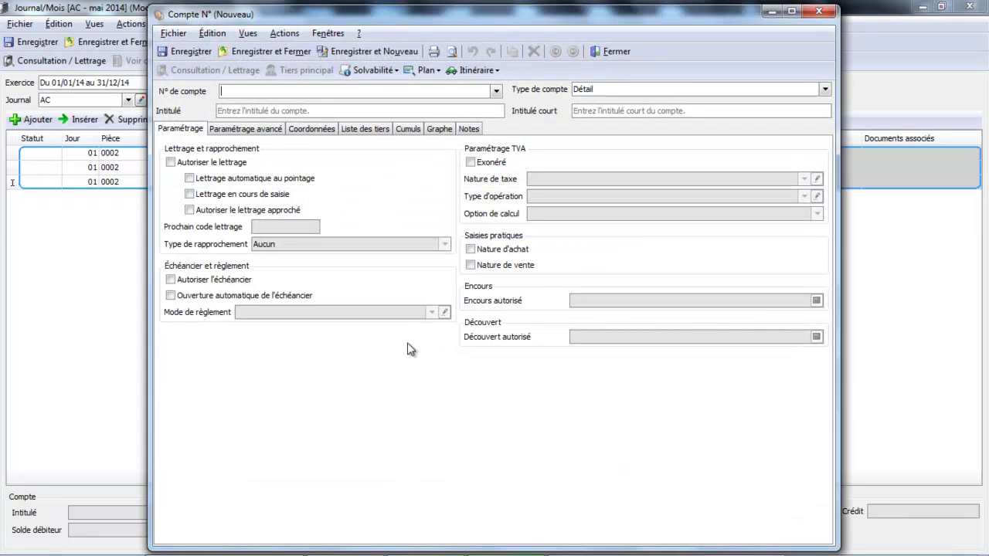
{"action": "type", "text": "455100"}
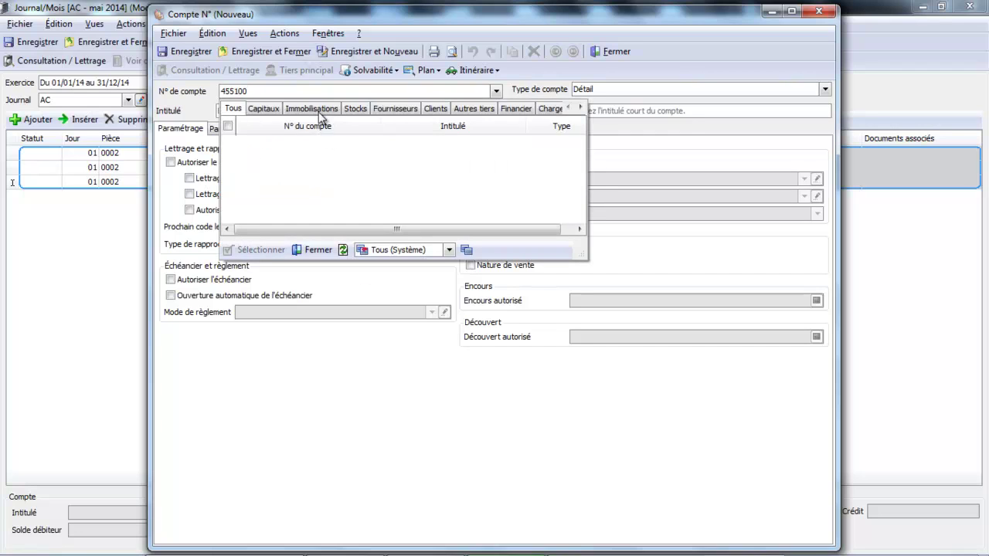
{"action": "left_click", "coordinate": [321, 250]}
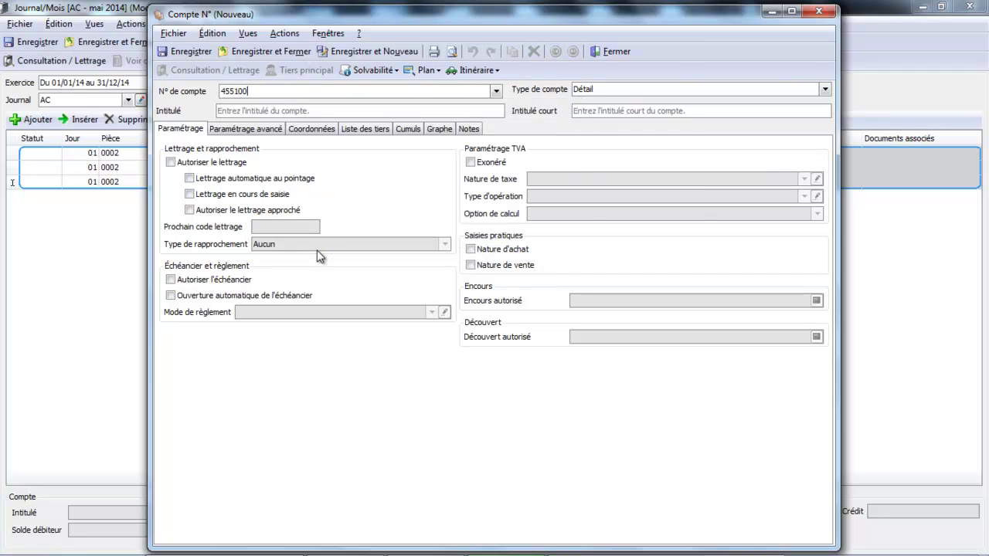
{"action": "left_click", "coordinate": [258, 108]}
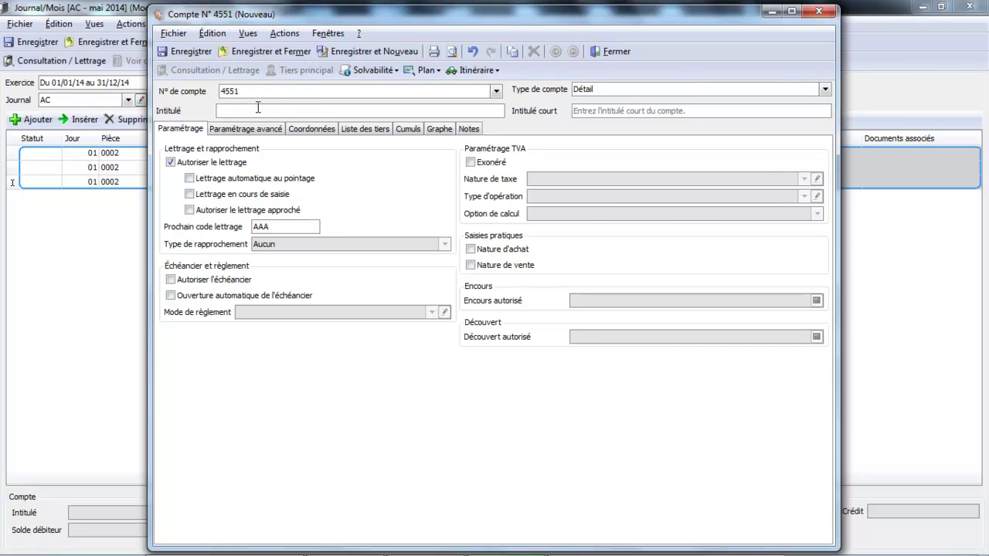
{"action": "type", "text": "C/C"}
{"action": "type", "text": "Dupont"}
{"action": "key", "text": "Tab"}
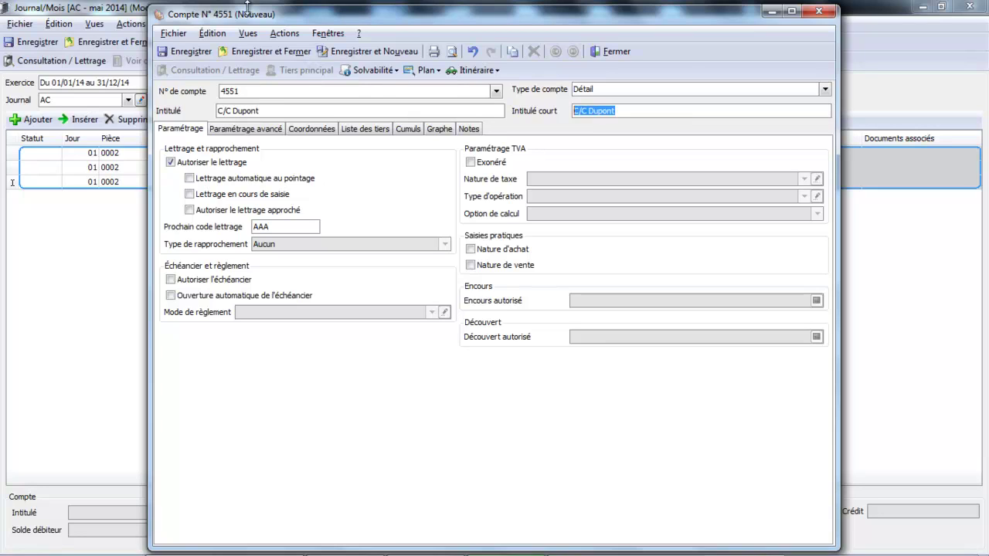
{"action": "left_click", "coordinate": [285, 50]}
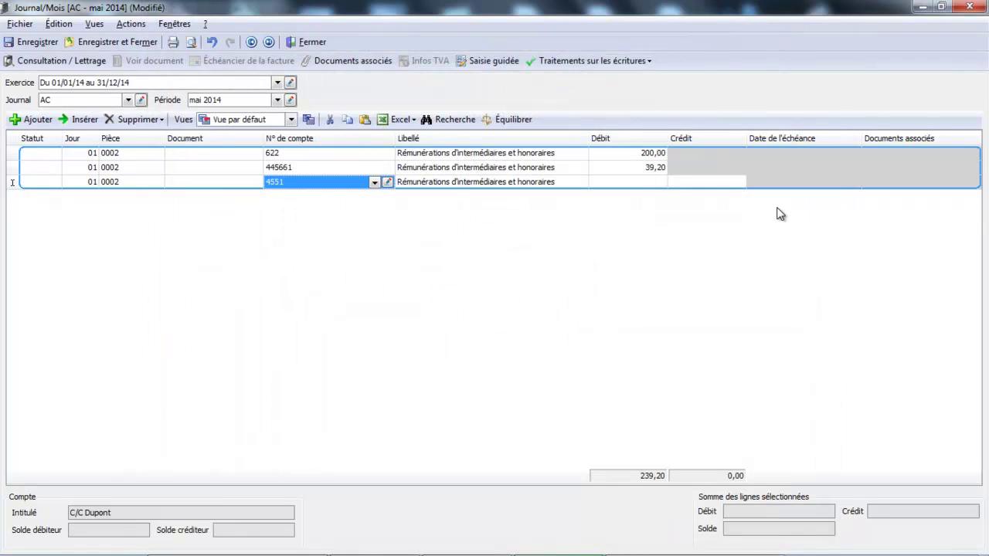
Balance the entry on the associate's current account line and save the journal
{"action": "left_click", "coordinate": [516, 121]}
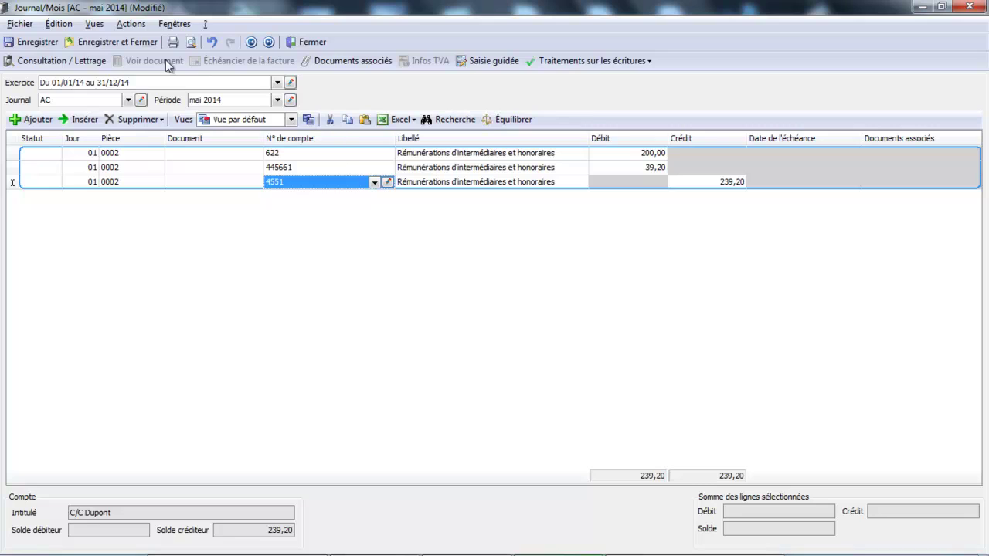
{"action": "left_click", "coordinate": [42, 45]}
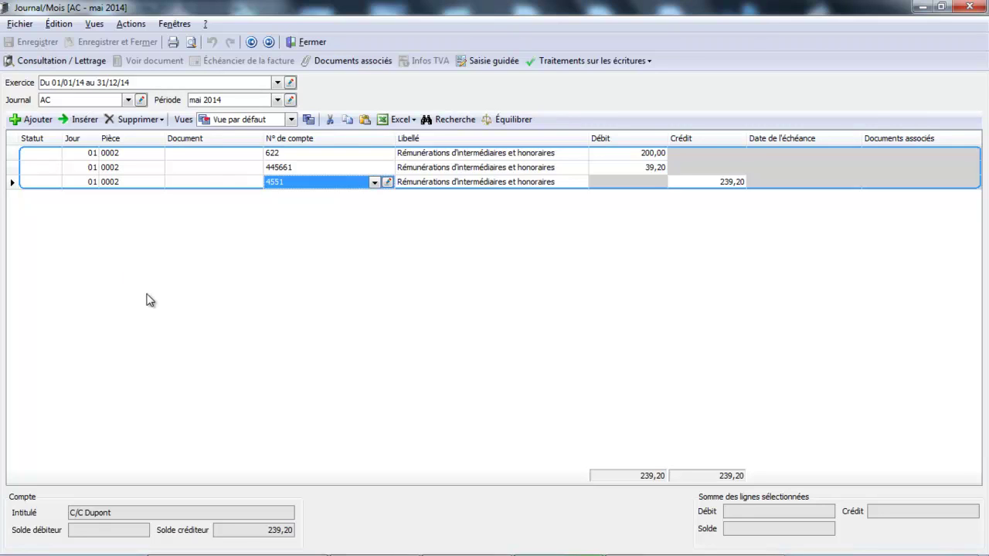
Start a new journal entry and create account 6185 for it, titled "Stages création entreprise"
{"action": "left_click", "coordinate": [34, 120]}
{"action": "key", "text": "Tab"}
{"action": "key", "text": "Tab"}
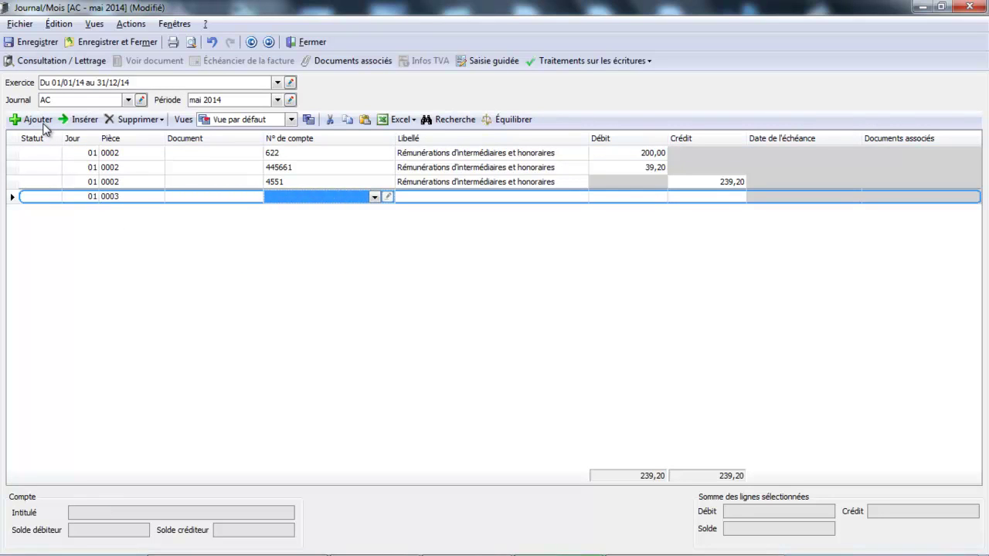
{"action": "type", "text": "618"}
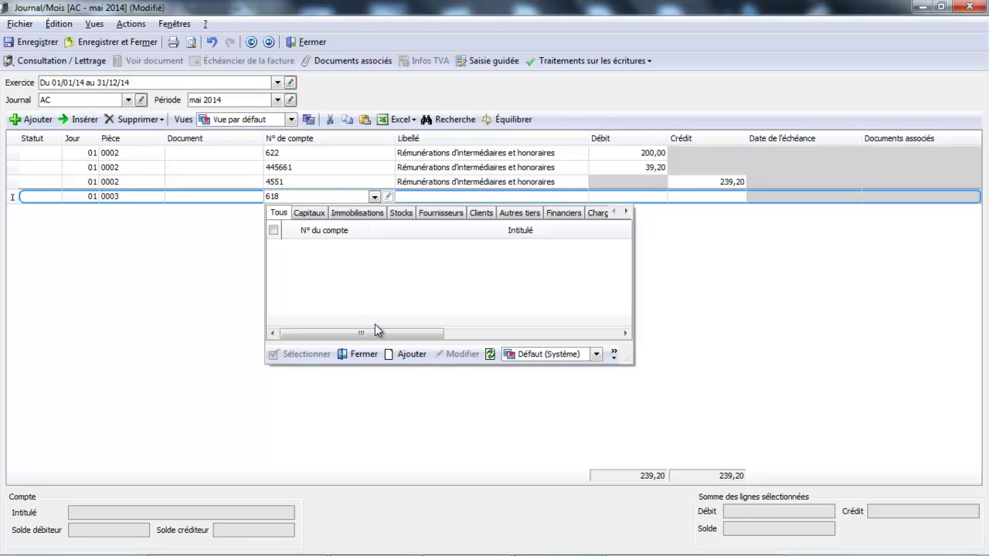
{"action": "left_click", "coordinate": [407, 355]}
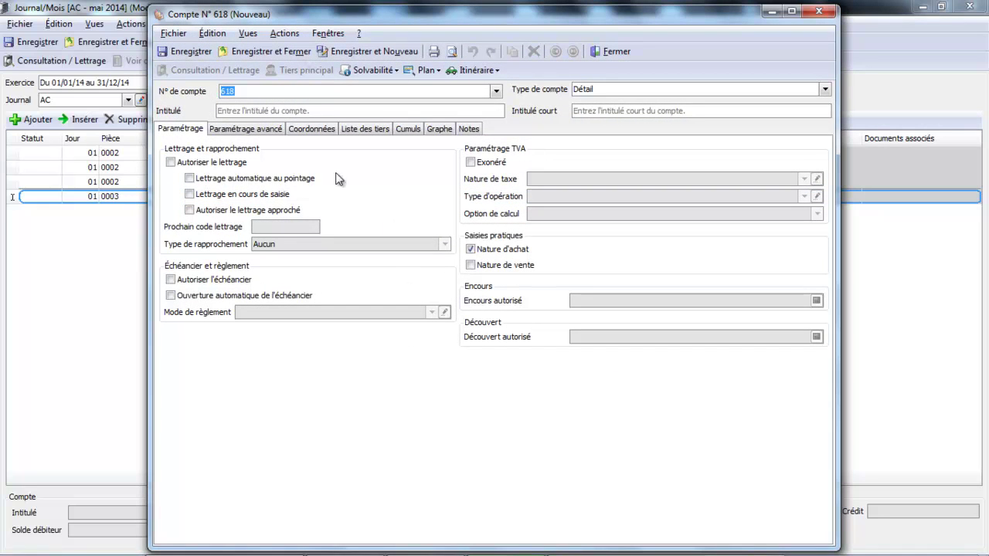
{"action": "left_click", "coordinate": [270, 92]}
{"action": "type", "text": "5"}
{"action": "left_click", "coordinate": [289, 143]}
{"action": "left_click", "coordinate": [309, 107]}
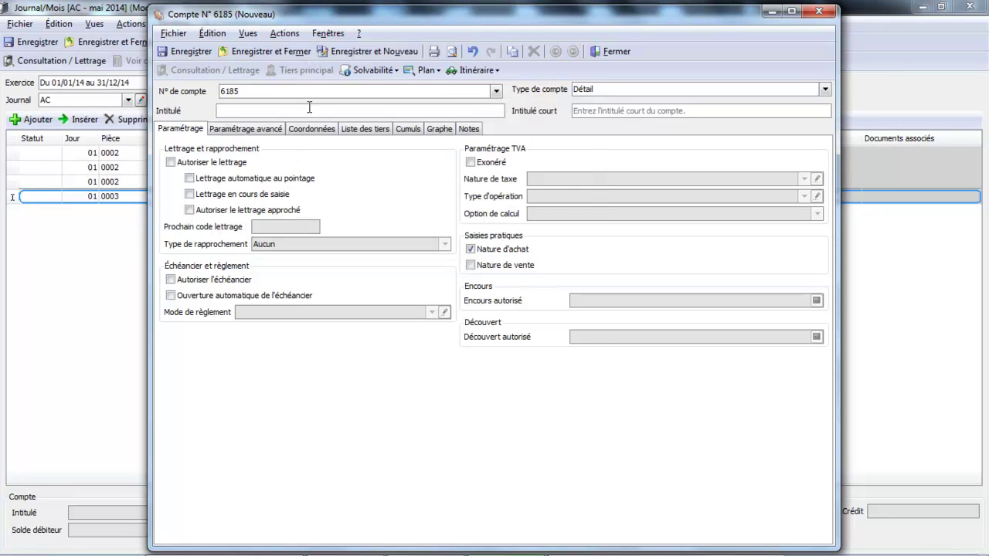
{"action": "type", "text": "Stages création entreprise"}
{"action": "left_click", "coordinate": [265, 52]}
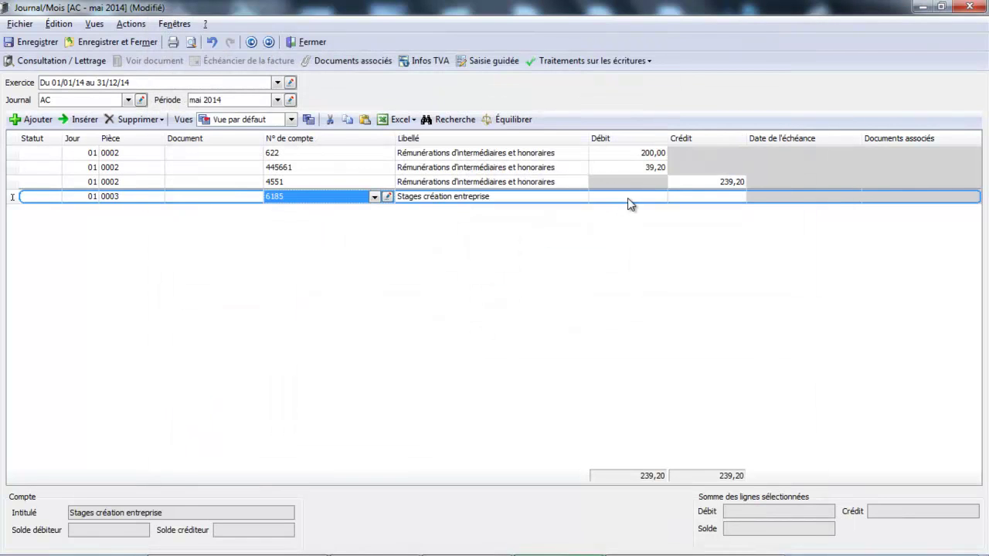
Debit 150 on the 6185 line and add a VAT line on account 445661 with the proposed amount
{"action": "left_click", "coordinate": [628, 198]}
{"action": "type", "text": "150"}
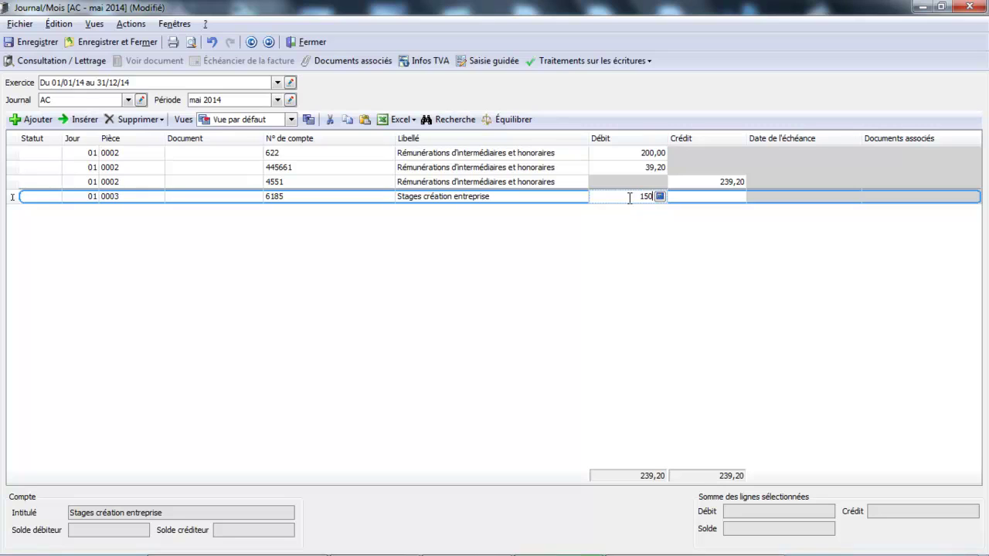
{"action": "key", "text": "Return"}
{"action": "key", "text": "Return"}
{"action": "key", "text": "Return"}
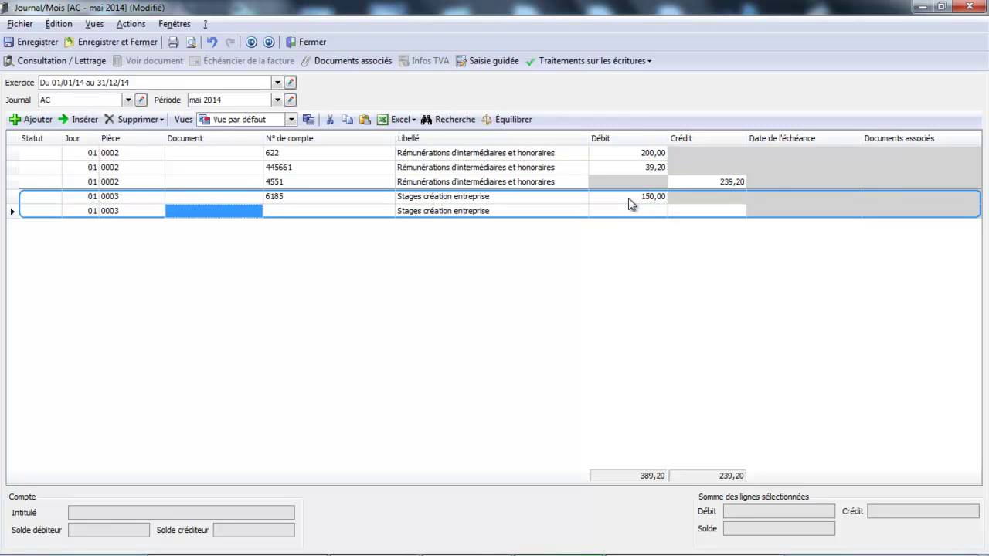
{"action": "type", "text": "445661"}
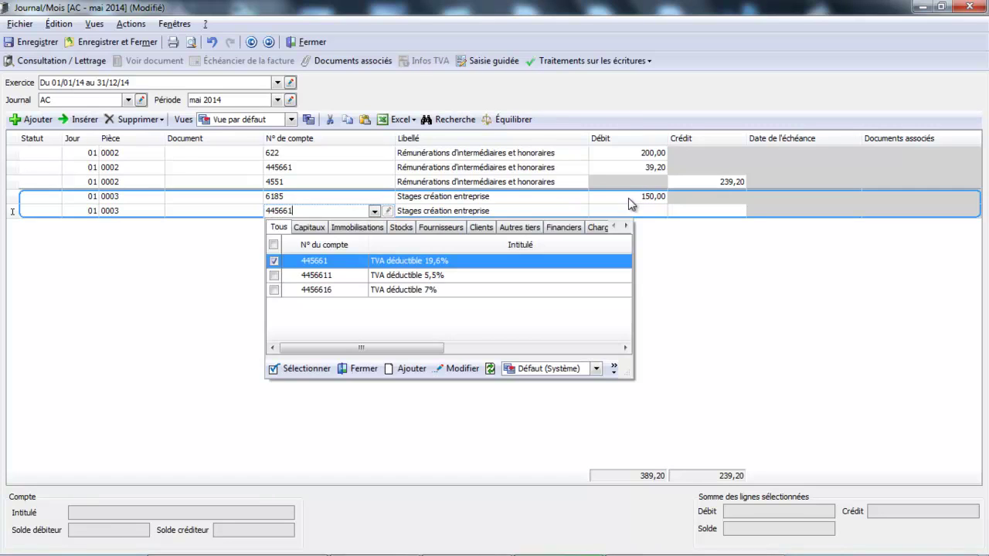
{"action": "key", "text": "Return"}
{"action": "key", "text": "Return"}
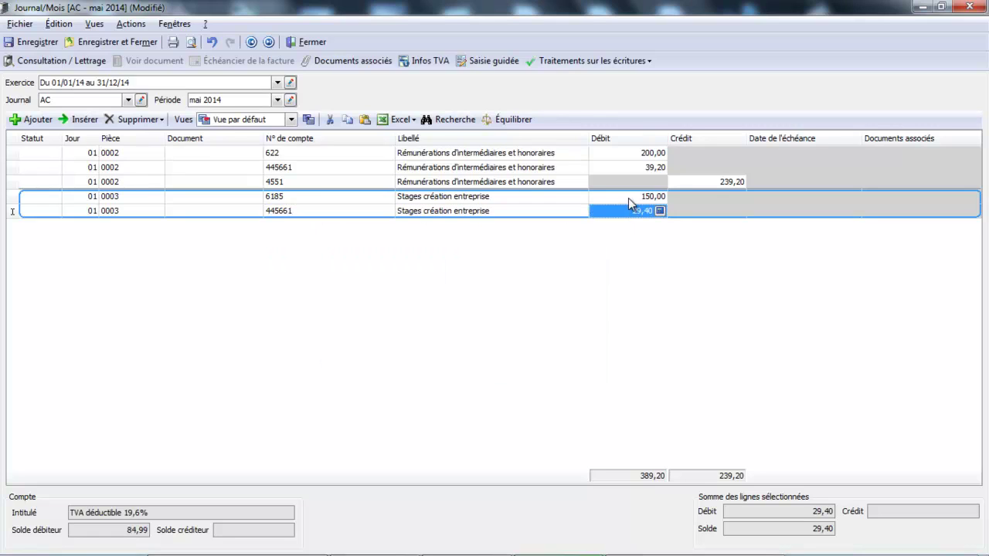
{"action": "key", "text": "Return"}
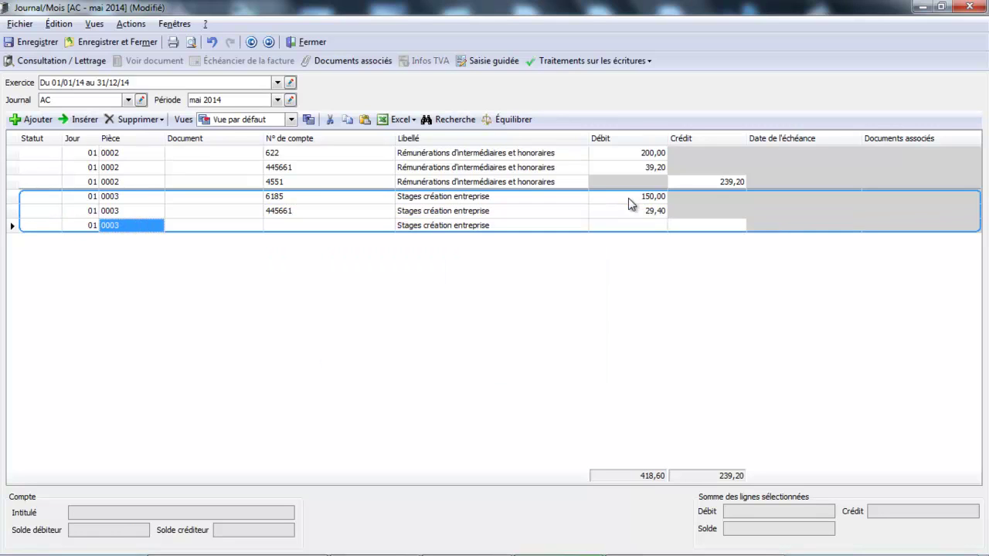
Complete the training course entry with a balancing credit line on the associate's current account 4551
{"action": "key", "text": "Return"}
{"action": "key", "text": "Return"}
{"action": "type", "text": "4551"}
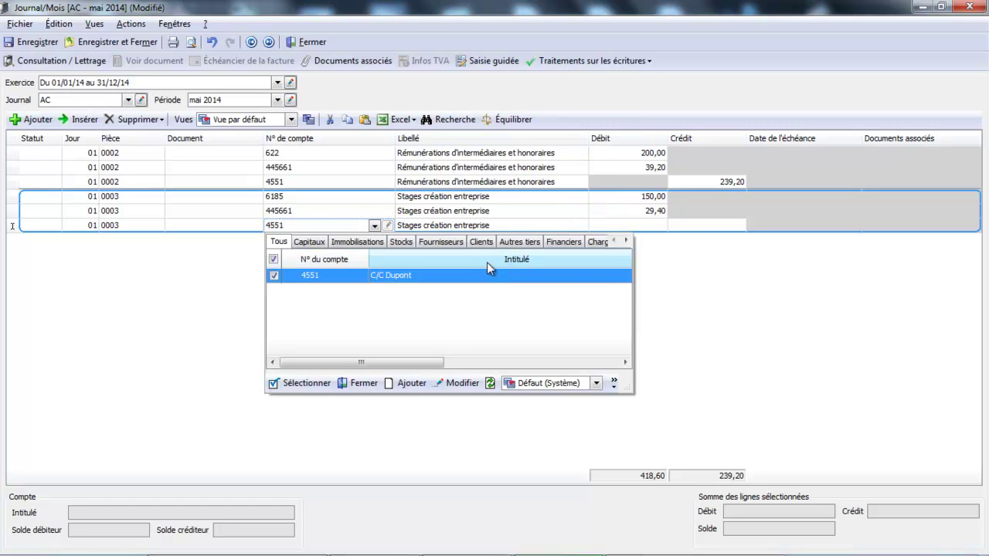
{"action": "left_click", "coordinate": [451, 279]}
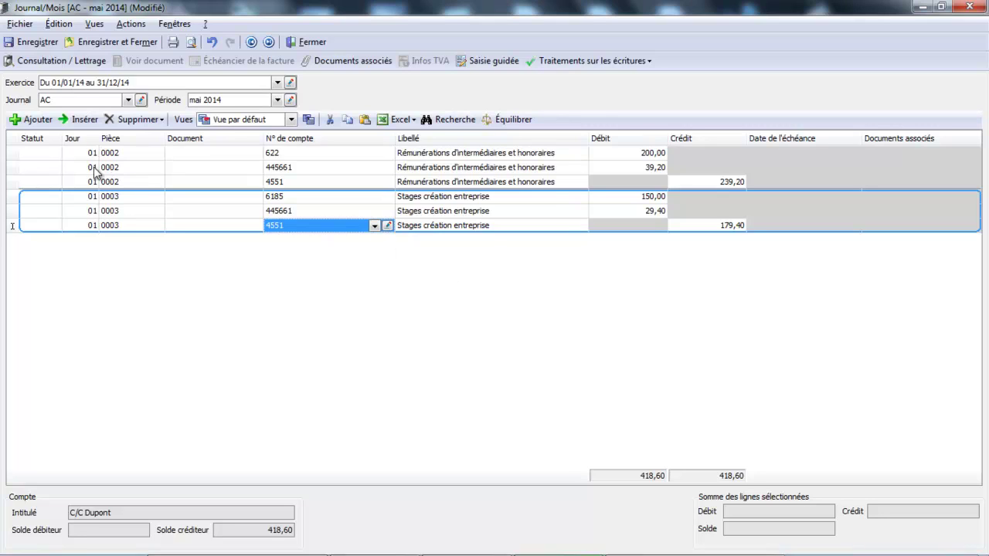
Start a new journal entry and create account 6227 for it, titled "Frais d'acte"
{"action": "left_click", "coordinate": [32, 121]}
{"action": "key", "text": "Tab"}
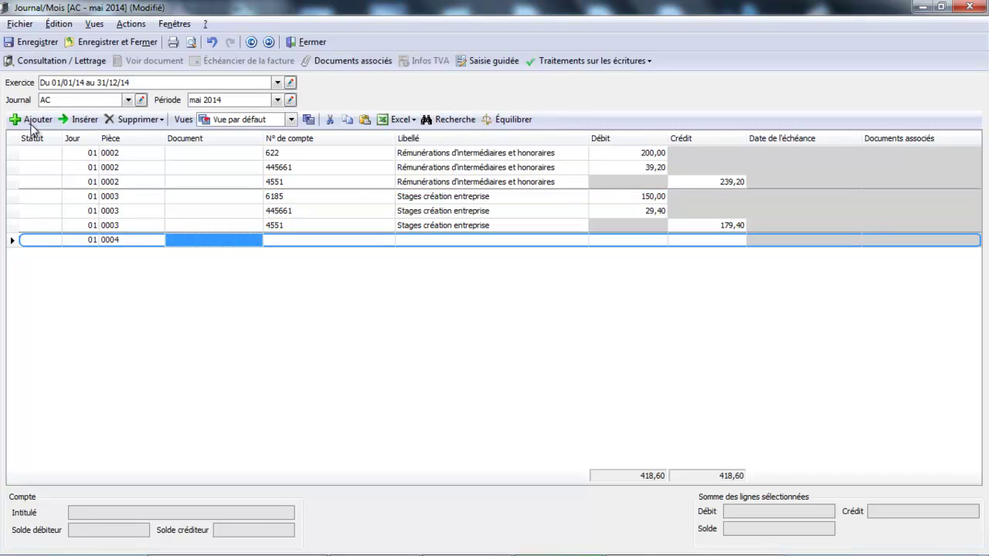
{"action": "key", "text": "Tab"}
{"action": "type", "text": "622"}
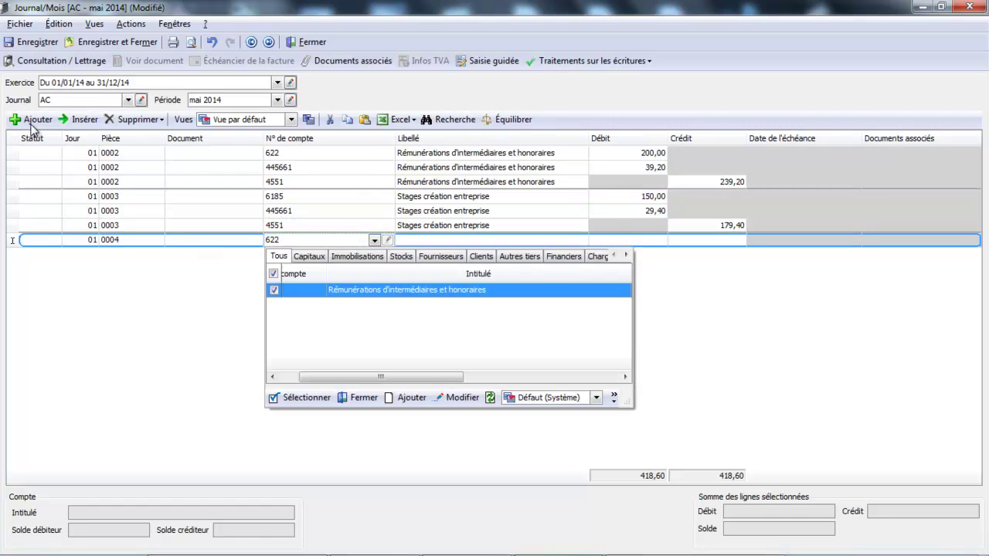
{"action": "type", "text": "7"}
{"action": "left_click", "coordinate": [403, 398]}
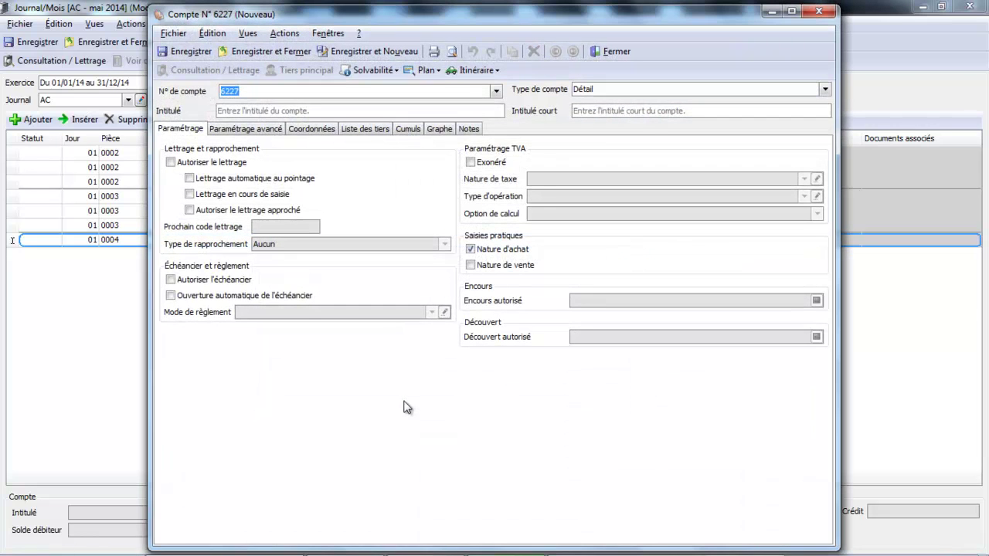
{"action": "left_click", "coordinate": [323, 111]}
{"action": "type", "text": "Frais d'acte"}
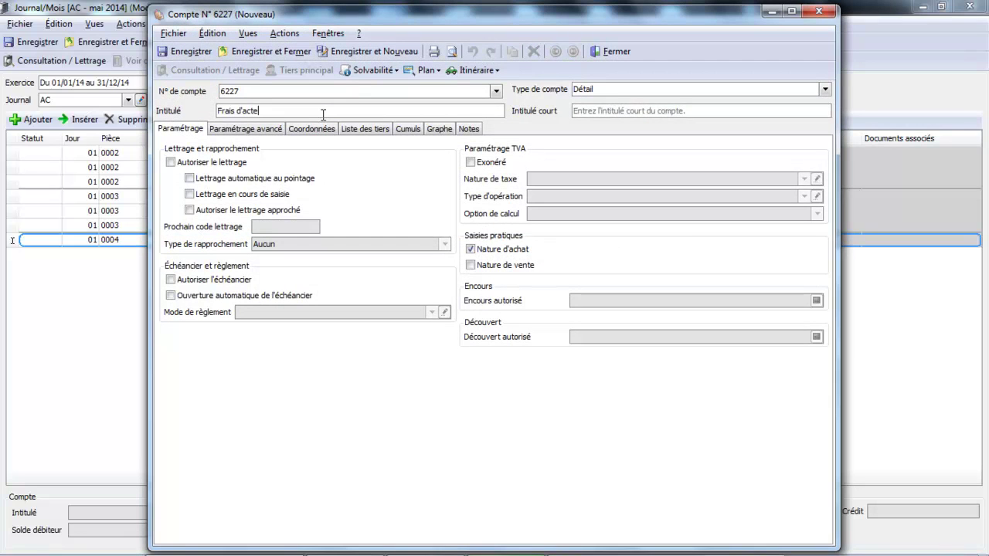
{"action": "key", "text": "Tab"}
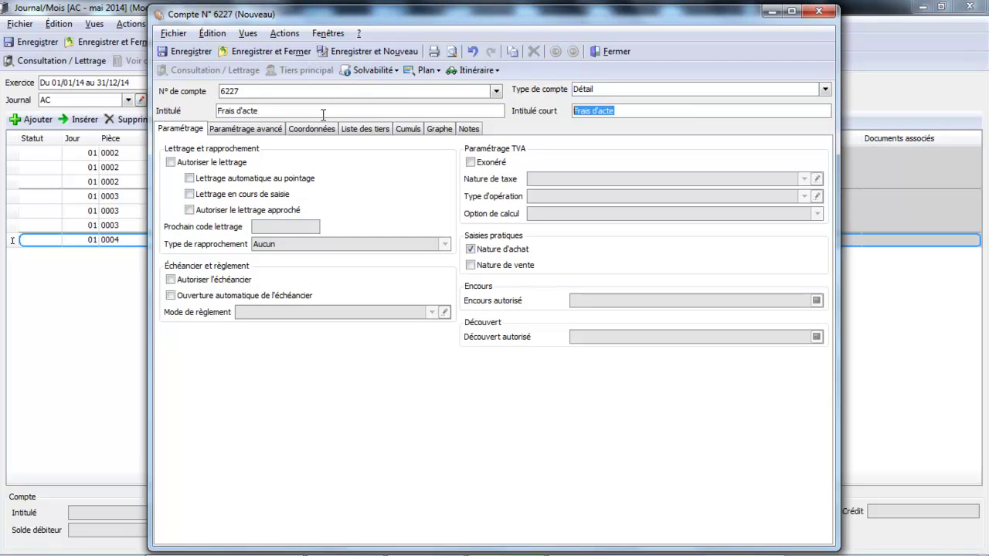
{"action": "left_click", "coordinate": [255, 51]}
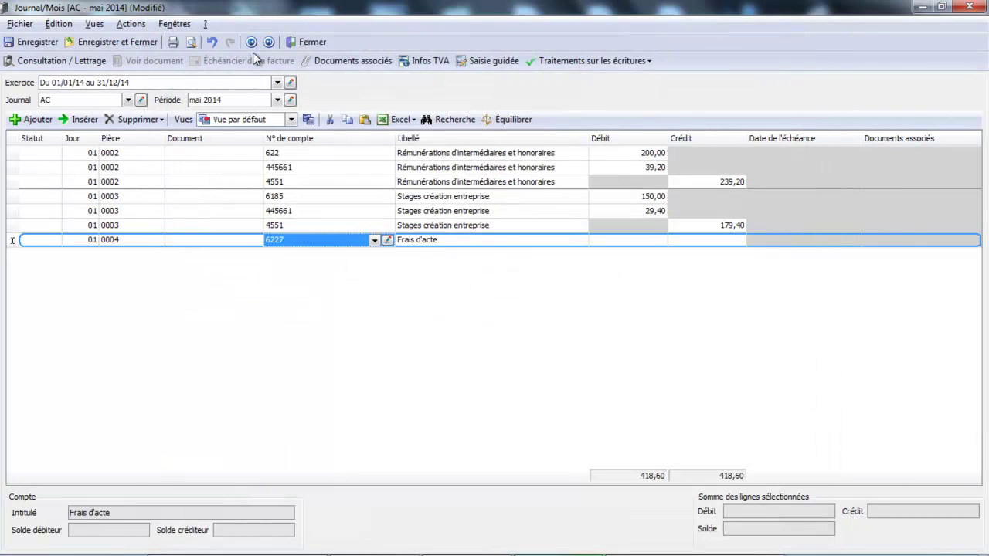
Debit 200 on the 6227 line of entry 0004
{"action": "key", "text": "Tab"}
{"action": "key", "text": "Tab"}
{"action": "type", "text": "200"}
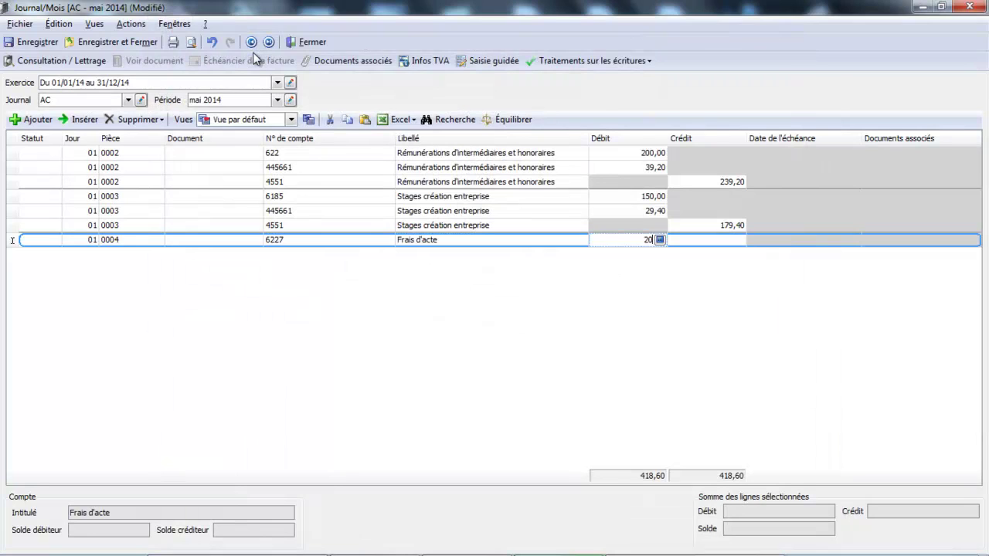
{"action": "key", "text": "Return"}
Complete entry 0004 without VAT by adding a balancing credit line on the associate's current account 4551
{"action": "key", "text": "Tab"}
{"action": "key", "text": "Tab"}
{"action": "key", "text": "Tab"}
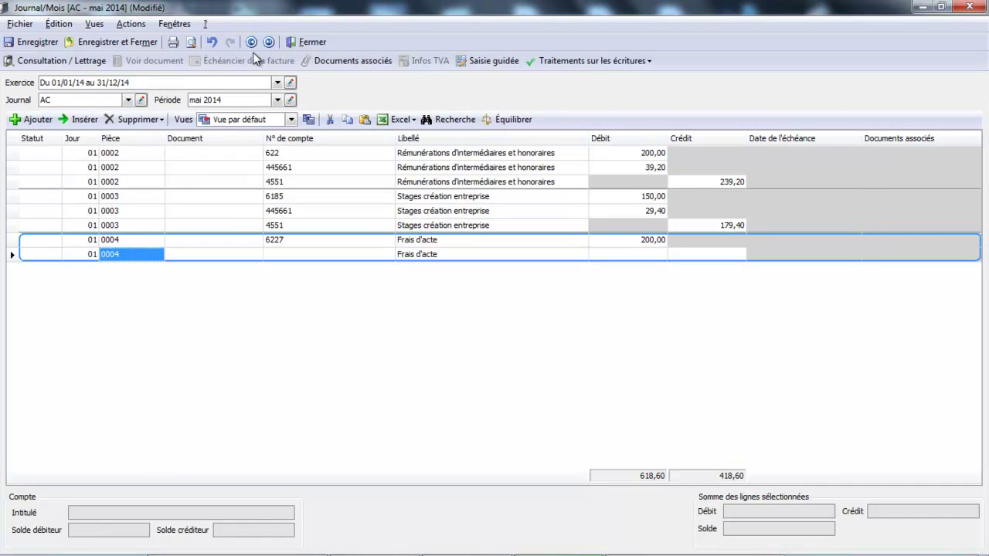
{"action": "type", "text": "4"}
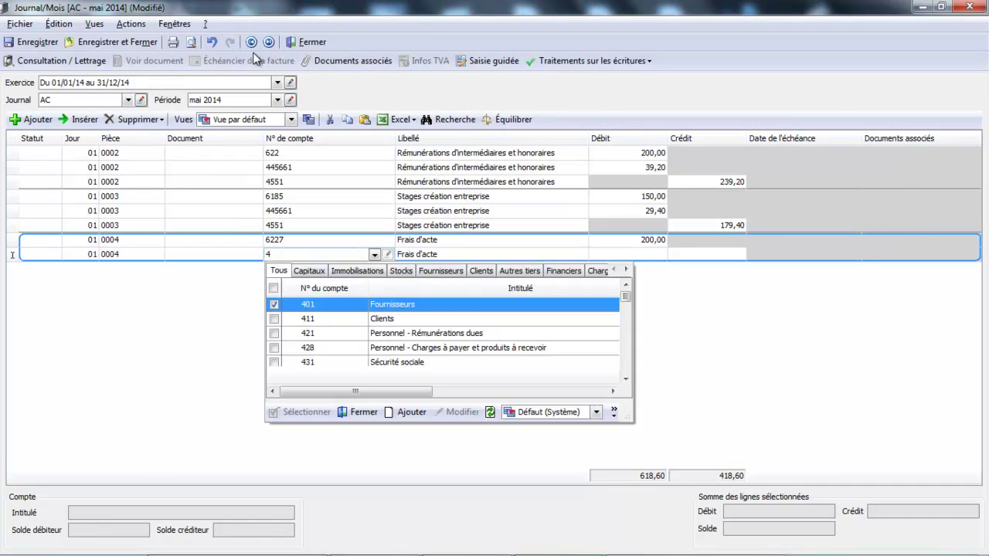
{"action": "type", "text": "55"}
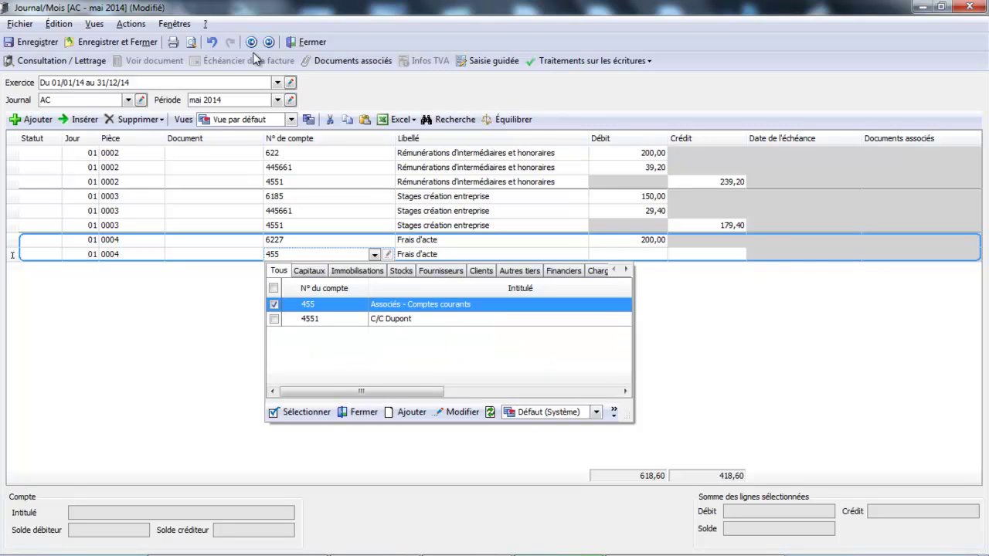
{"action": "double_click", "coordinate": [327, 318]}
{"action": "key", "text": "Tab"}
{"action": "key", "text": "Tab"}
{"action": "key", "text": "Tab"}
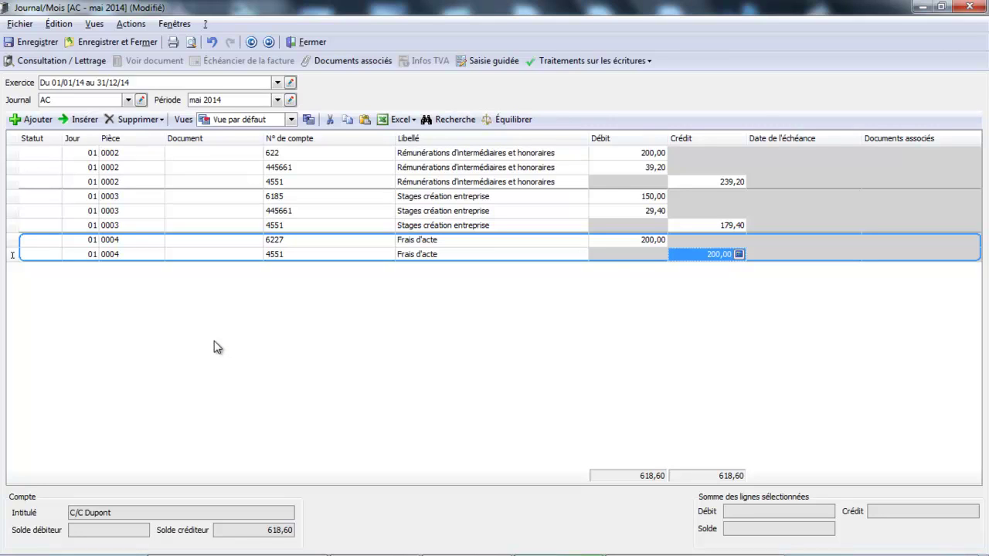
Start another journal entry on the existing account 6227, "Frais d'acte", with a debit of 90
{"action": "left_click", "coordinate": [33, 120]}
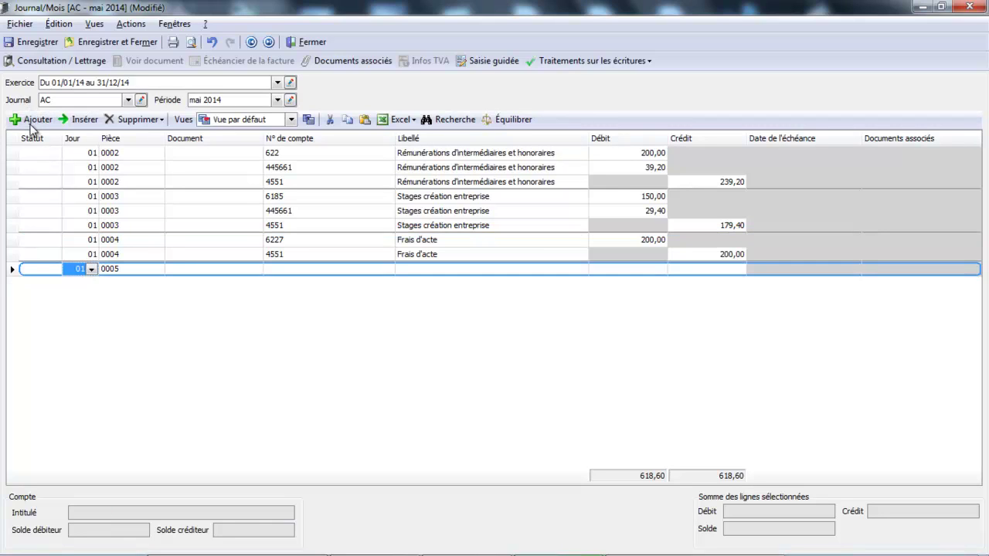
{"action": "key", "text": "Tab"}
{"action": "key", "text": "Tab"}
{"action": "type", "text": "6227"}
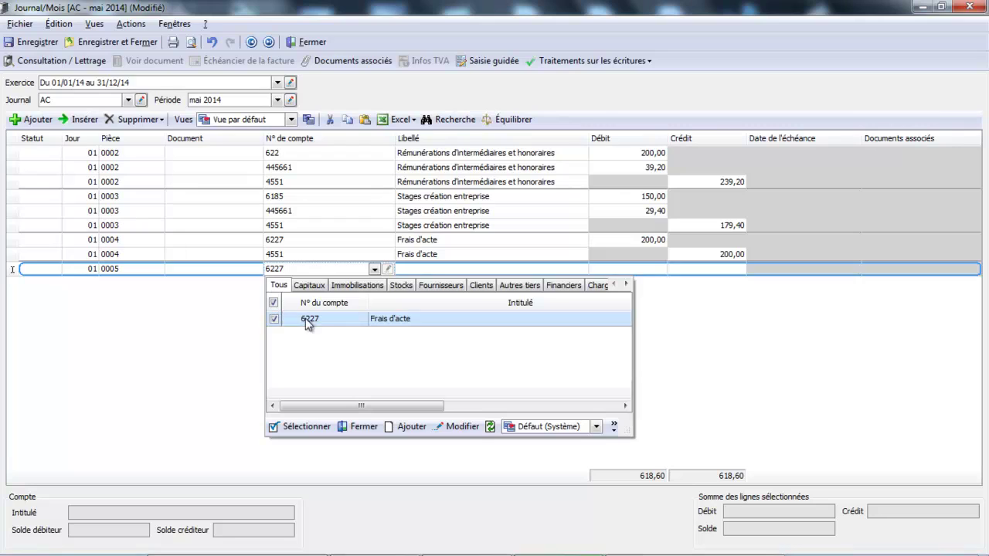
{"action": "double_click", "coordinate": [326, 323]}
{"action": "key", "text": "Tab"}
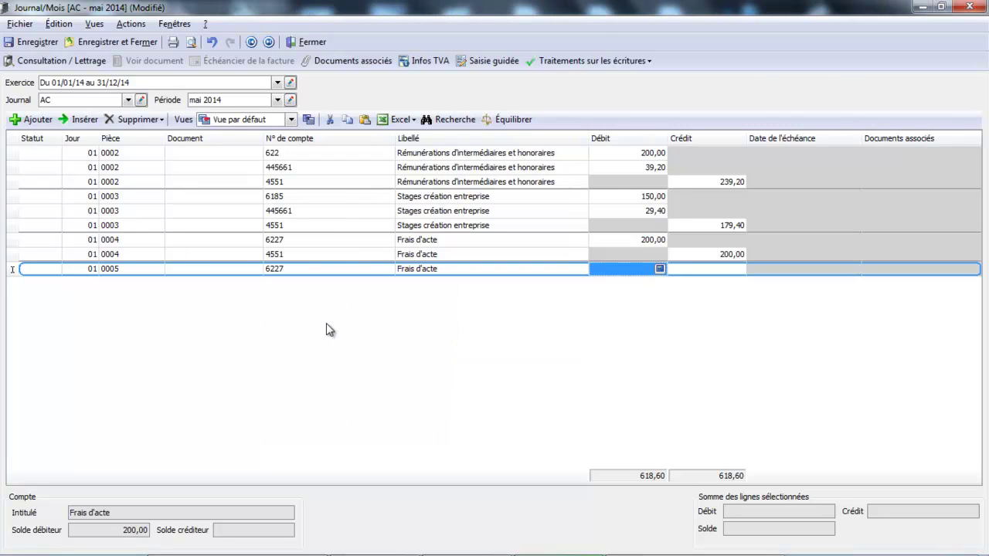
{"action": "type", "text": "90"}
{"action": "key", "text": "Return"}
Add a VAT line on account 445661 to entry 0005 with the proposed amount
{"action": "key", "text": "Tab"}
{"action": "key", "text": "Tab"}
{"action": "key", "text": "Tab"}
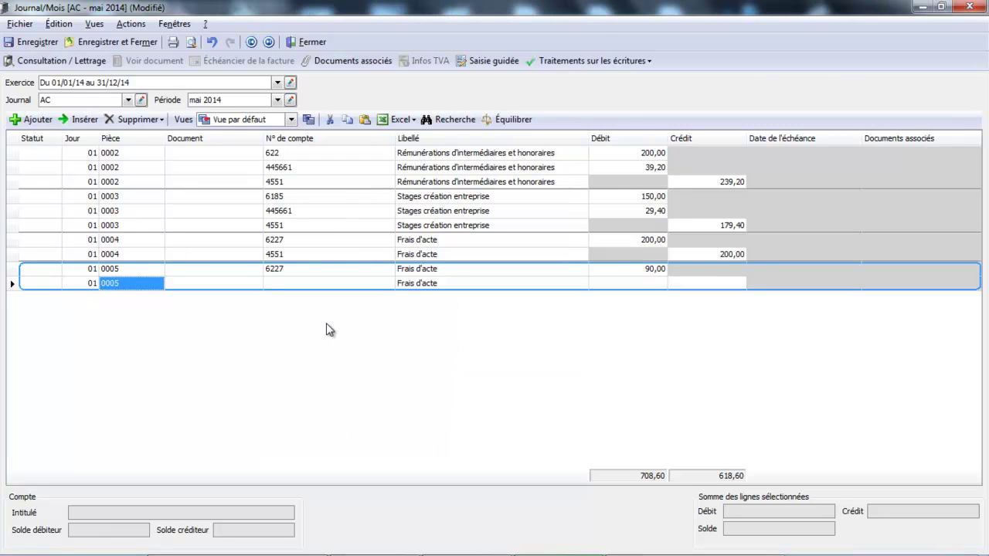
{"action": "type", "text": "44"}
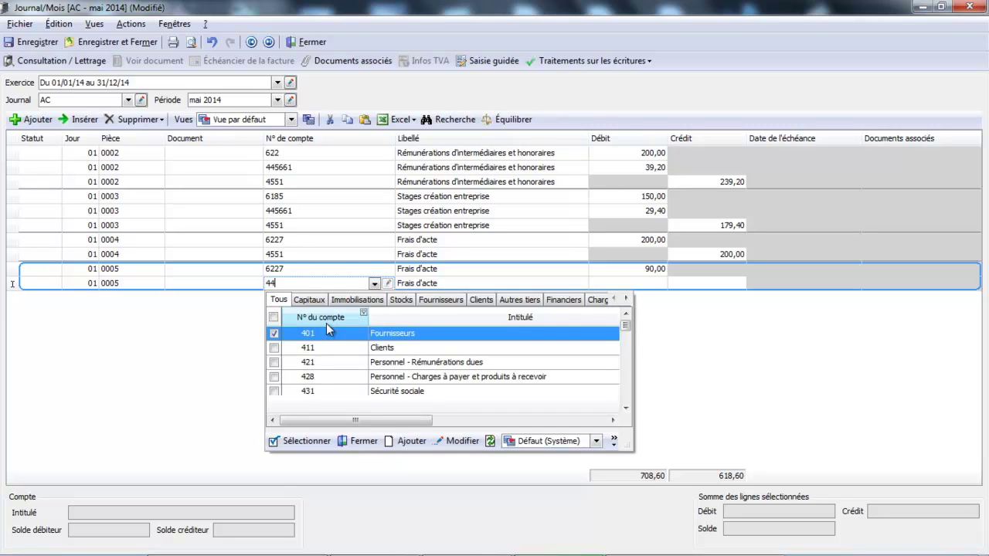
{"action": "type", "text": "566"}
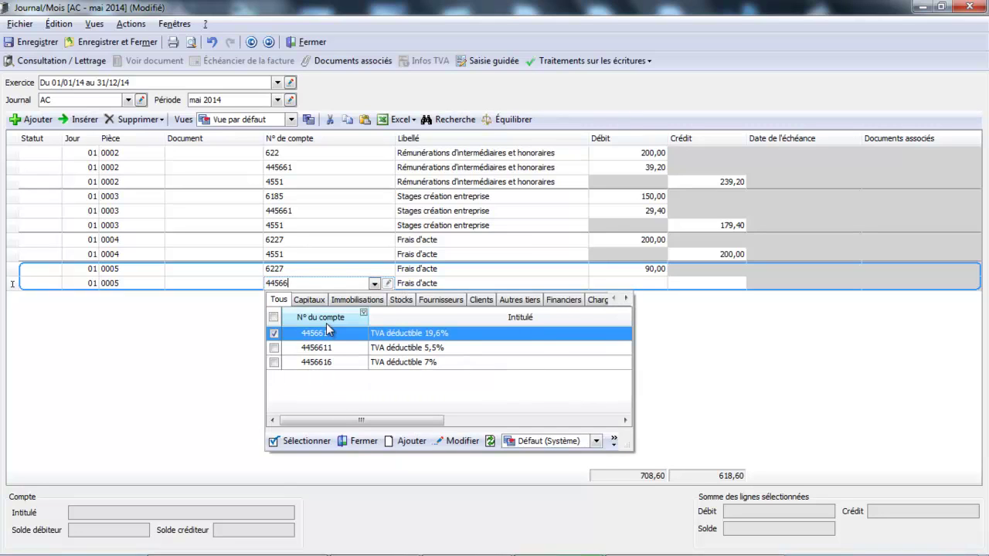
{"action": "key", "text": "Return"}
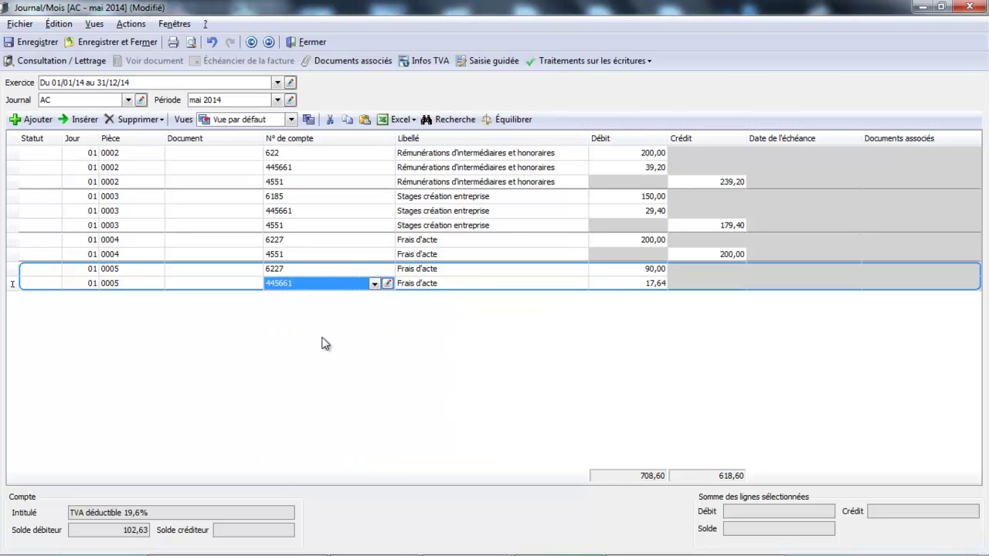
Balance entry 0005 with a credit line on the associate's current account 4551
{"action": "key", "text": "Return"}
{"action": "key", "text": "Return"}
{"action": "key", "text": "Return"}
{"action": "key", "text": "Return"}
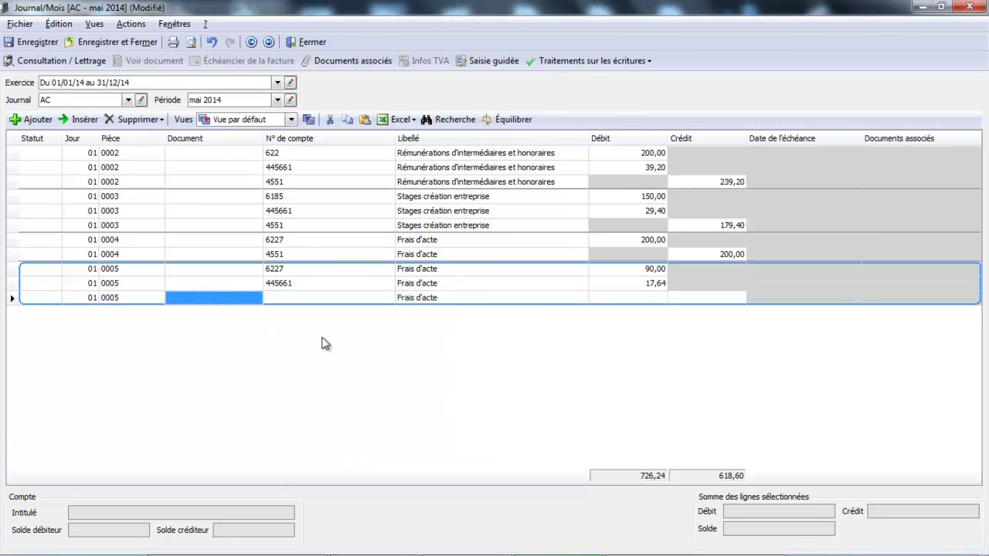
{"action": "type", "text": "455"}
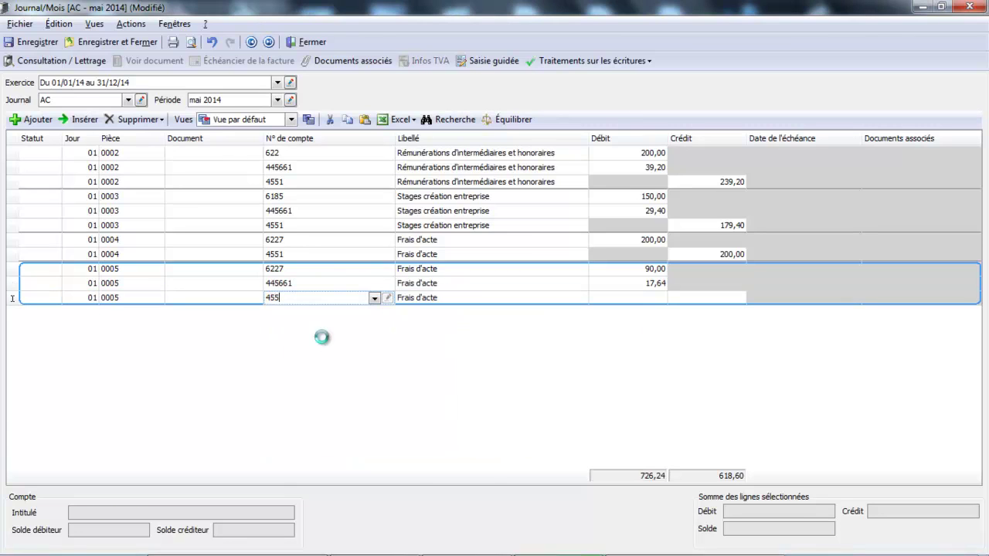
{"action": "double_click", "coordinate": [327, 360]}
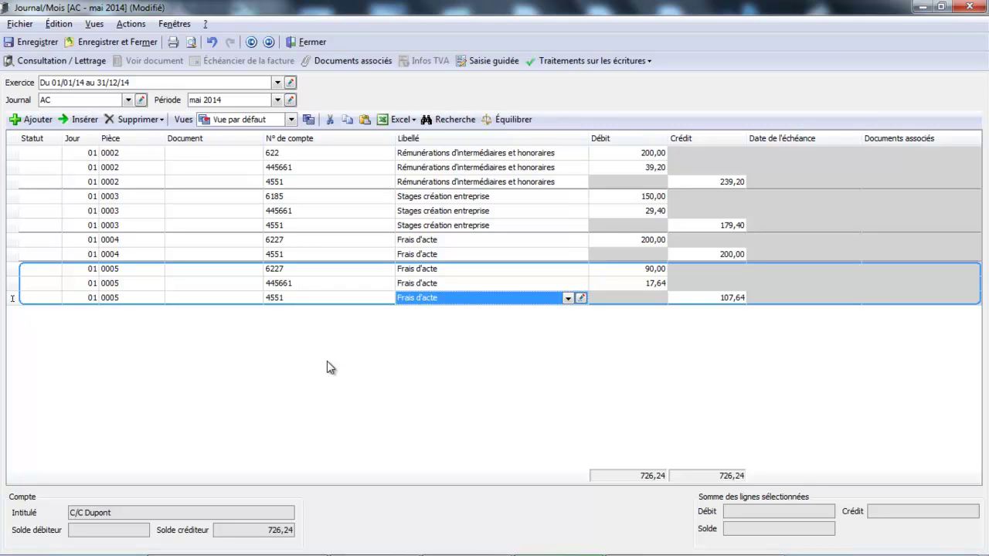
Start a new journal entry and create account 6231 for it, titled "Frais insertion annonce légale"
{"action": "left_click", "coordinate": [27, 120]}
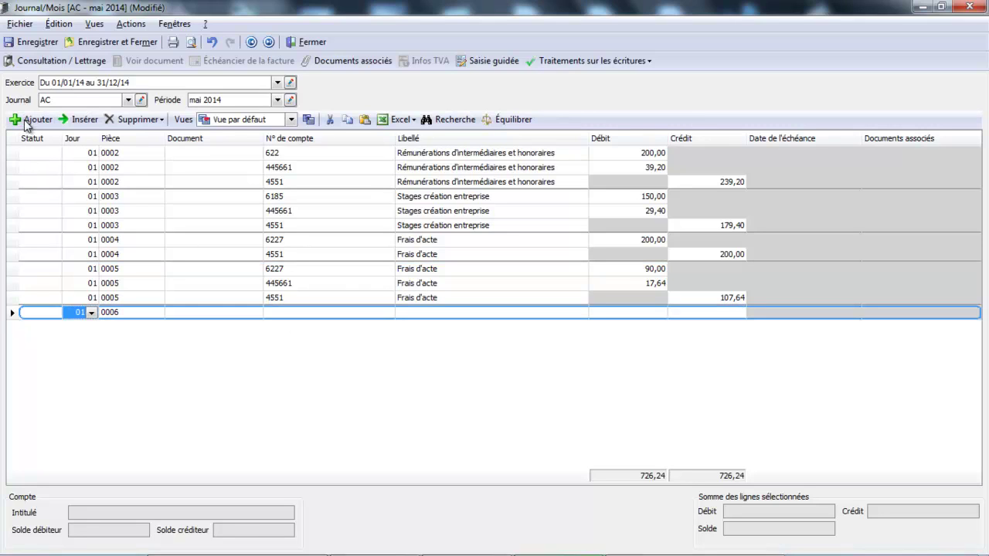
{"action": "key", "text": "Tab"}
{"action": "key", "text": "Tab"}
{"action": "key", "text": "Tab"}
{"action": "type", "text": "623"}
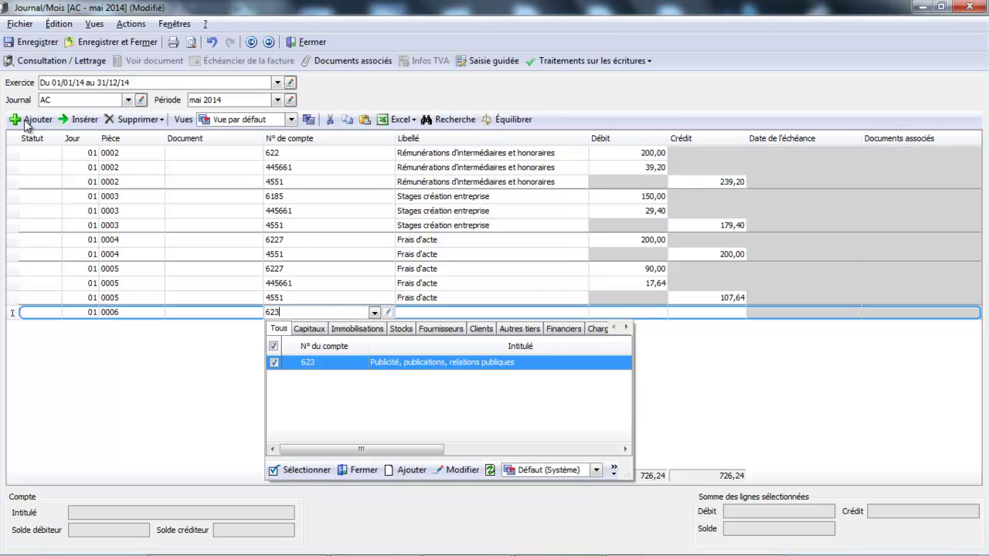
{"action": "left_click", "coordinate": [403, 470]}
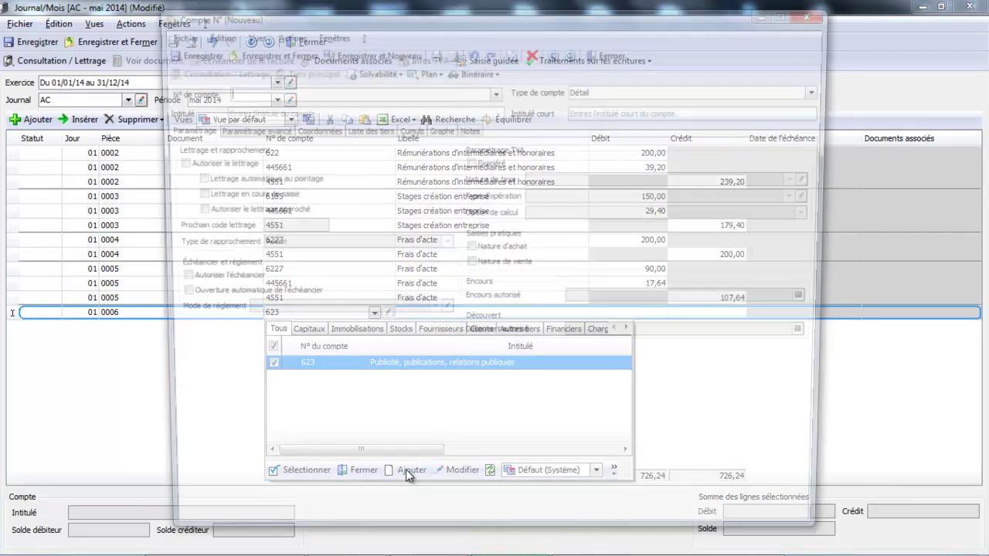
{"action": "type", "text": "6231"}
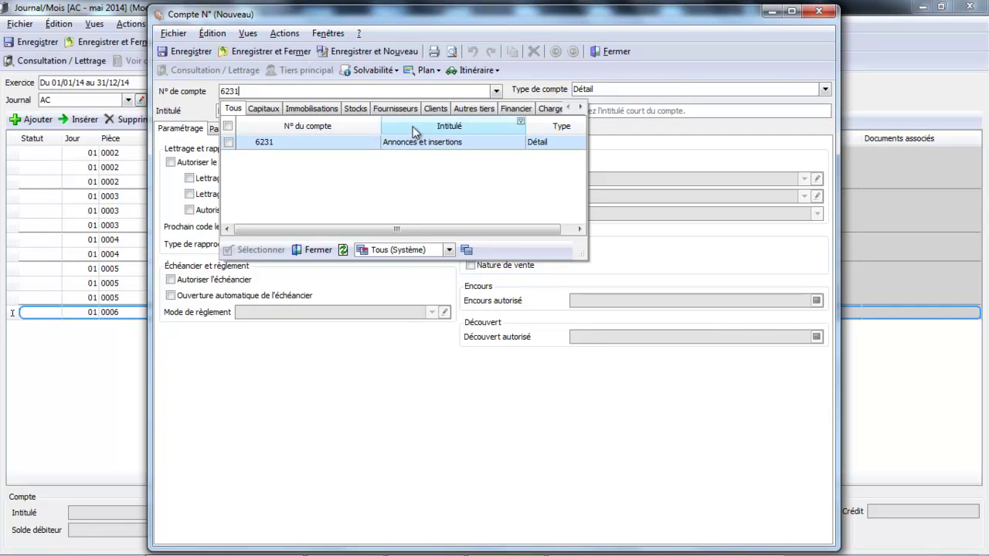
{"action": "left_click", "coordinate": [413, 143]}
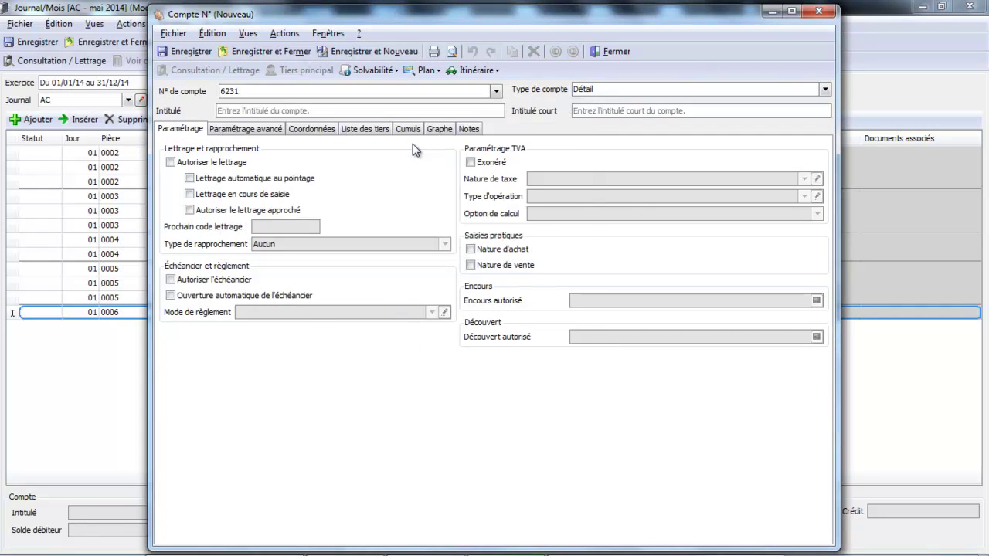
{"action": "left_click", "coordinate": [361, 112]}
{"action": "type", "text": "Frais ins"}
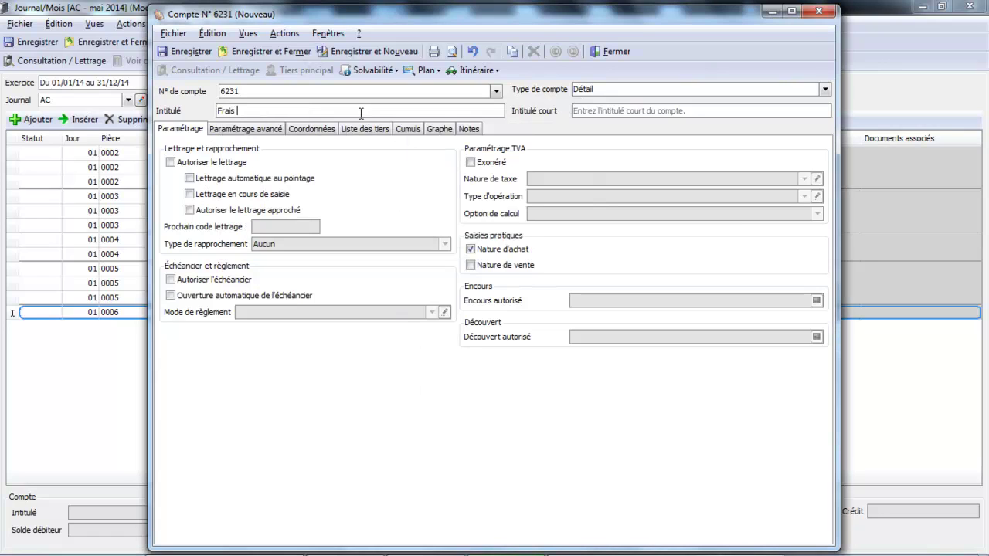
{"action": "type", "text": "ertion annonce légale"}
{"action": "key", "text": "Tab"}
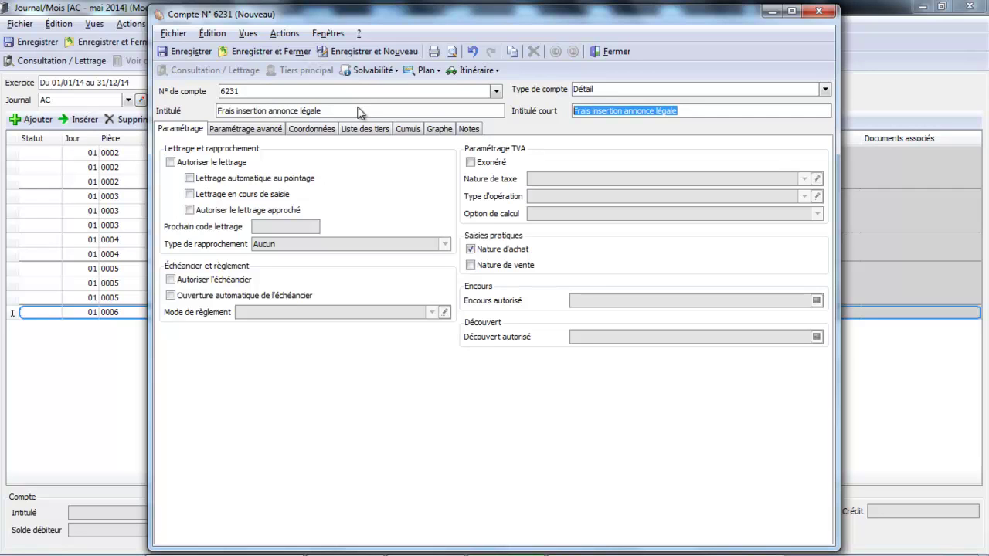
{"action": "left_click", "coordinate": [286, 51]}
Debit 80 on the 6231 line and add a VAT line on account 445661 with the proposed amount
{"action": "key", "text": "Tab"}
{"action": "key", "text": "Tab"}
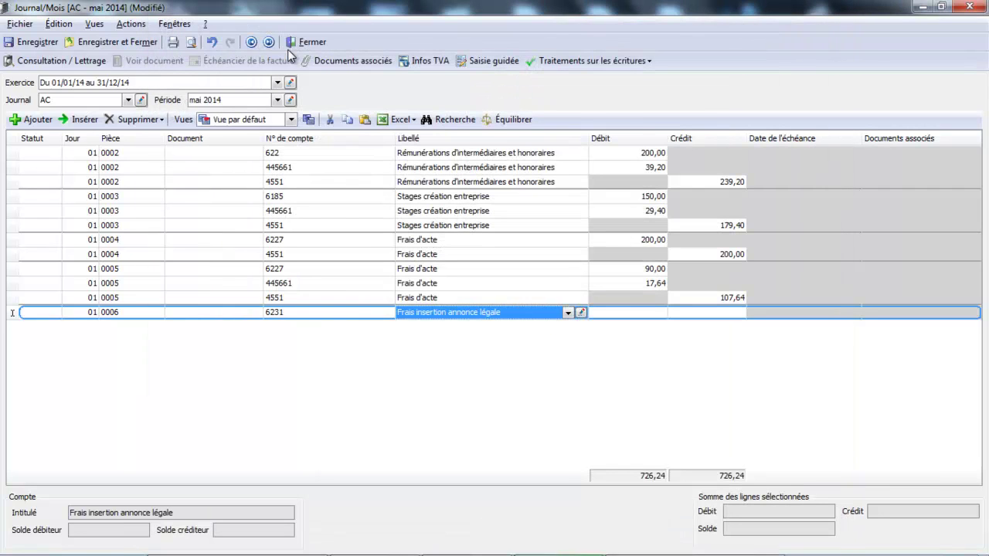
{"action": "type", "text": "80"}
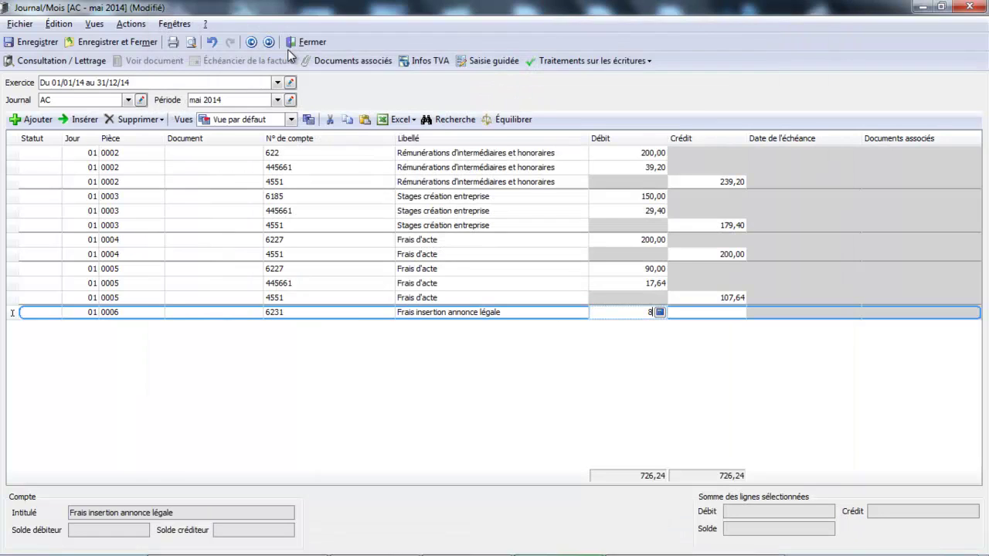
{"action": "key", "text": "Return"}
{"action": "key", "text": "Return"}
{"action": "key", "text": "Return"}
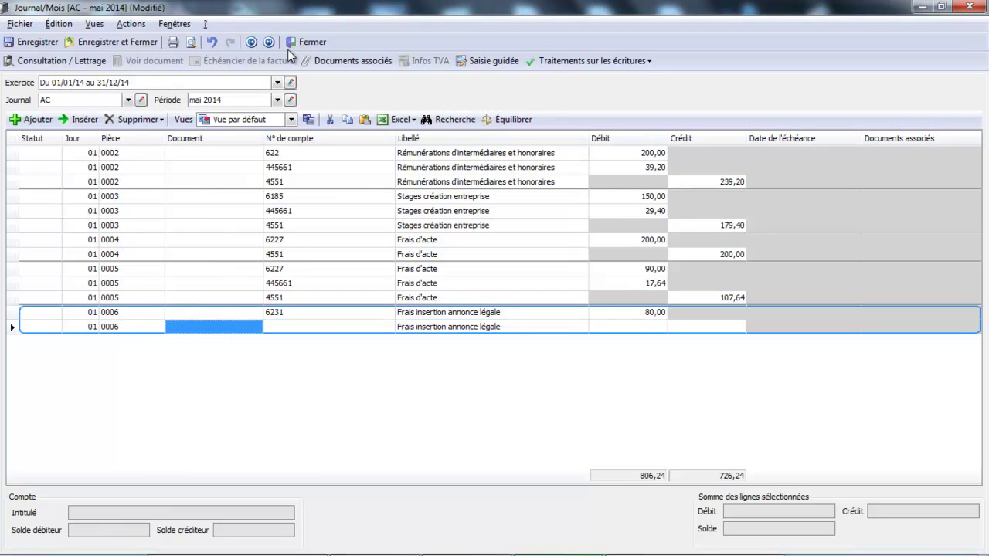
{"action": "key", "text": "Return"}
{"action": "type", "text": "44566"}
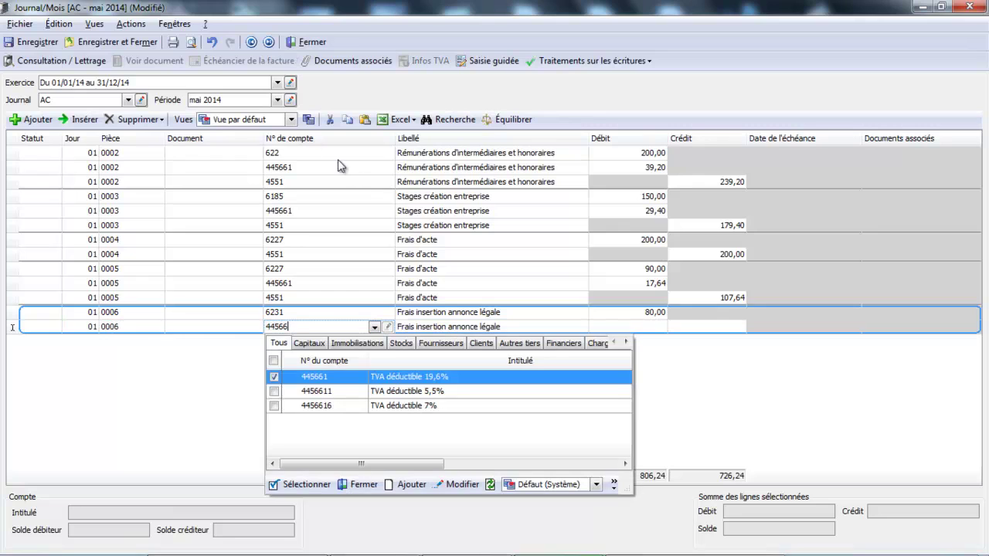
{"action": "left_click", "coordinate": [422, 377]}
Complete the legal notice entry with a balancing credit line on the associate's current account 4551
{"action": "key", "text": "Return"}
{"action": "key", "text": "Return"}
{"action": "key", "text": "Return"}
{"action": "key", "text": "Return"}
{"action": "key", "text": "Return"}
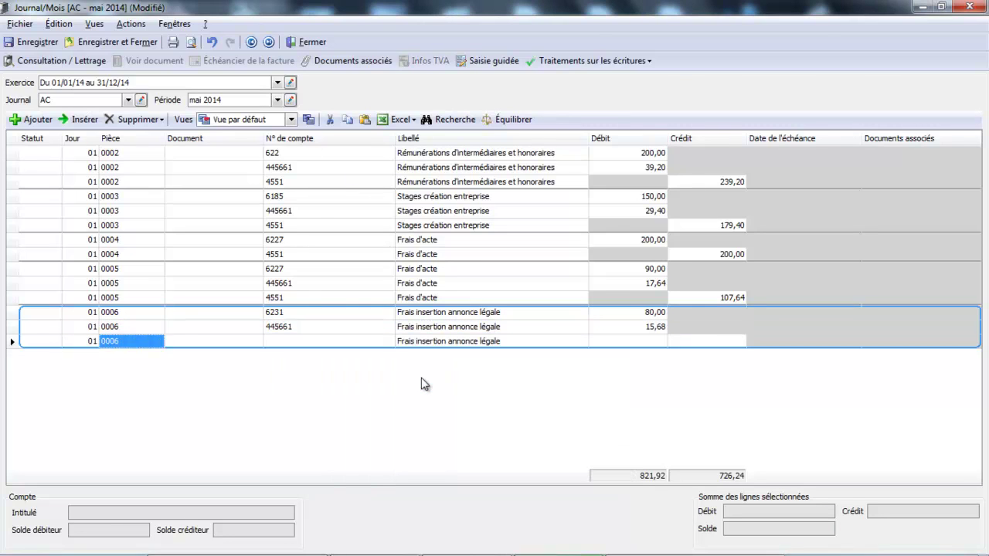
{"action": "type", "text": "455"}
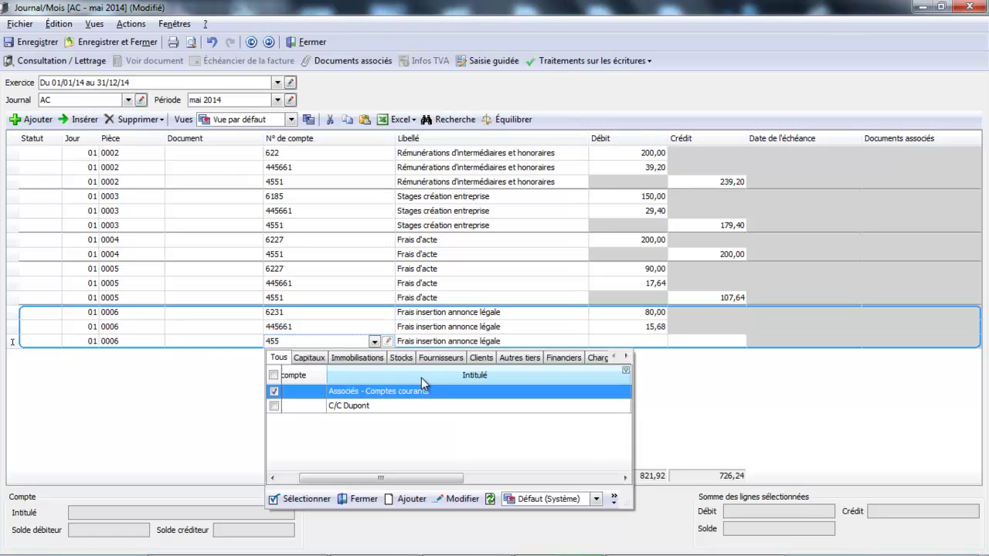
{"action": "left_click", "coordinate": [381, 415]}
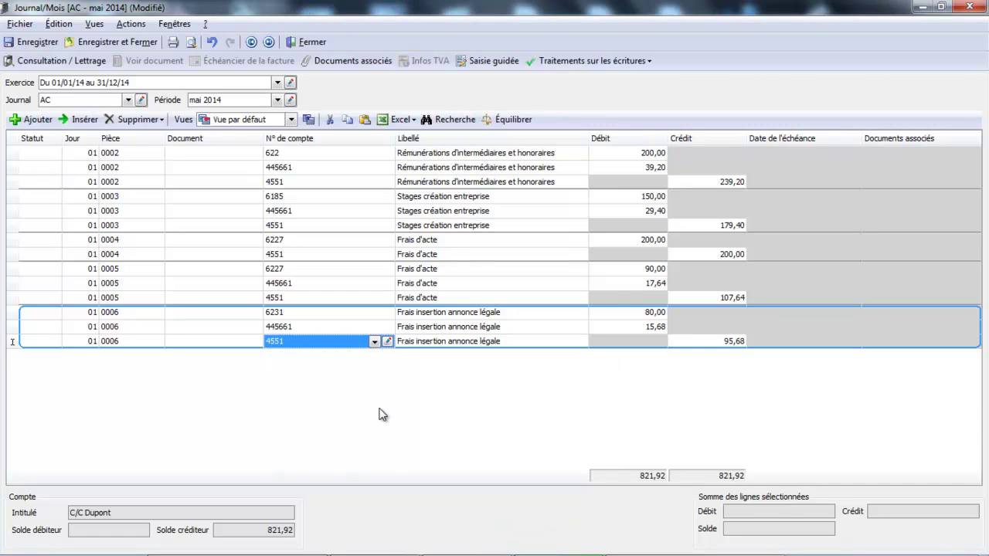
Start a new entry on account 626, Frais postaux et de télécommunications, with a debit of 10
{"action": "key", "text": "Tab"}
{"action": "key", "text": "Tab"}
{"action": "key", "text": "Tab"}
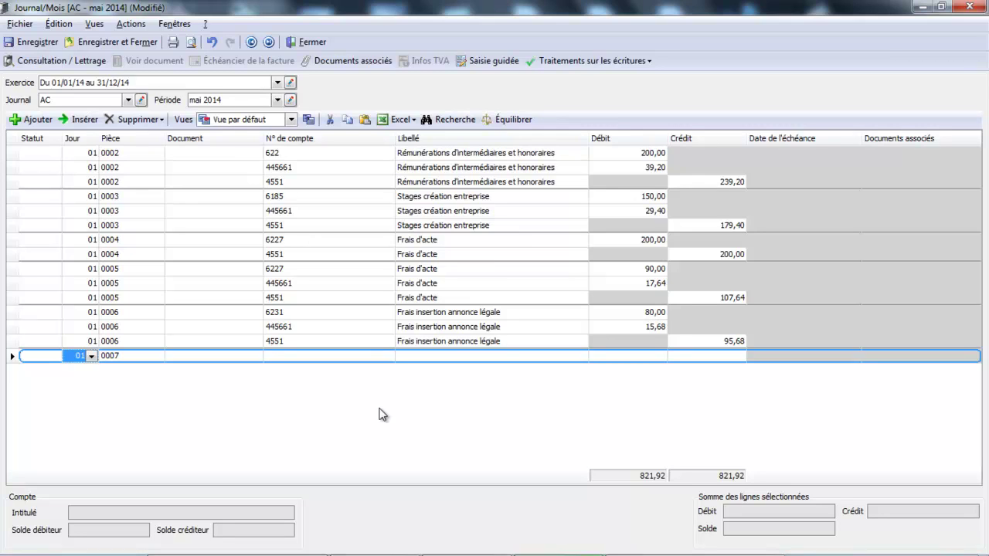
{"action": "key", "text": "Tab"}
{"action": "key", "text": "Tab"}
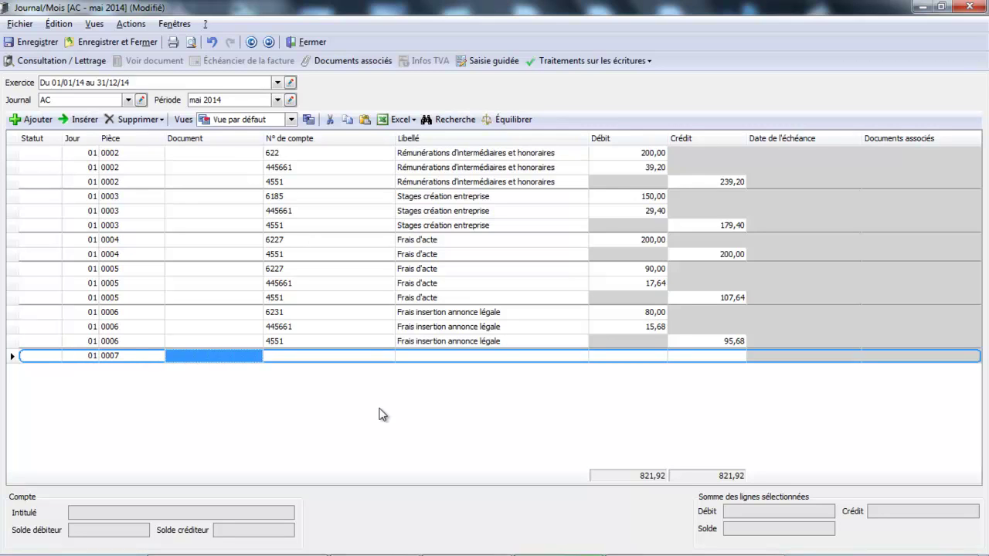
{"action": "key", "text": "Tab"}
{"action": "type", "text": "6"}
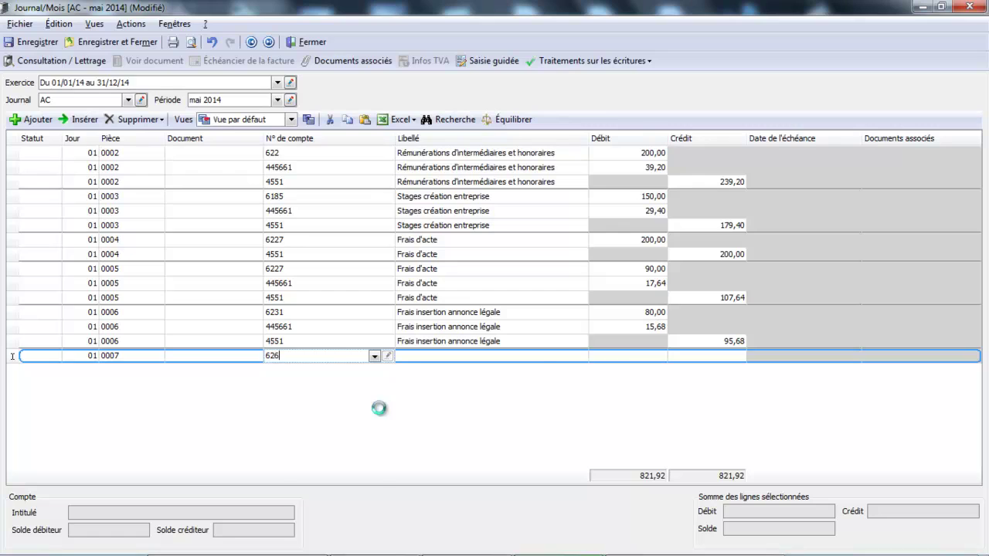
{"action": "key", "text": "Return"}
{"action": "key", "text": "Return"}
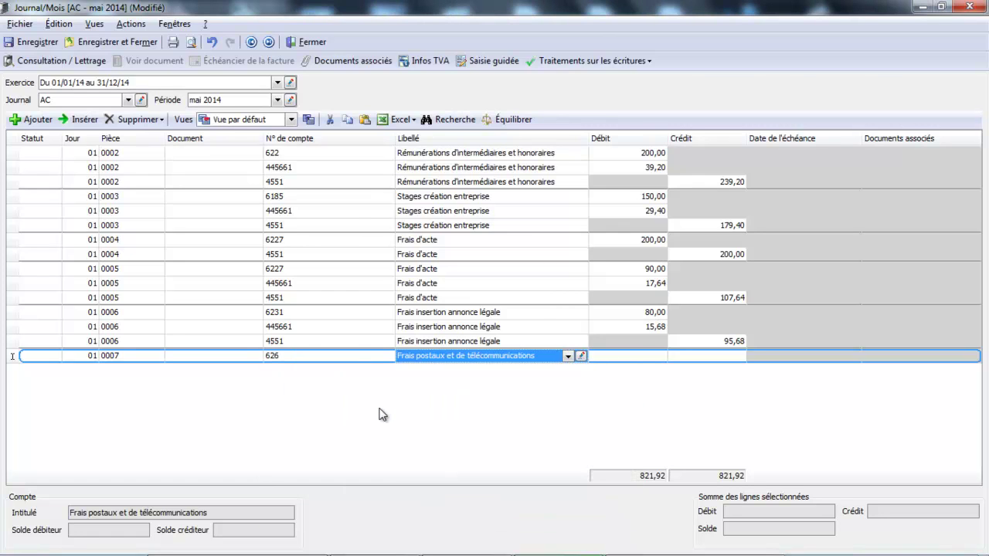
{"action": "key", "text": "Return"}
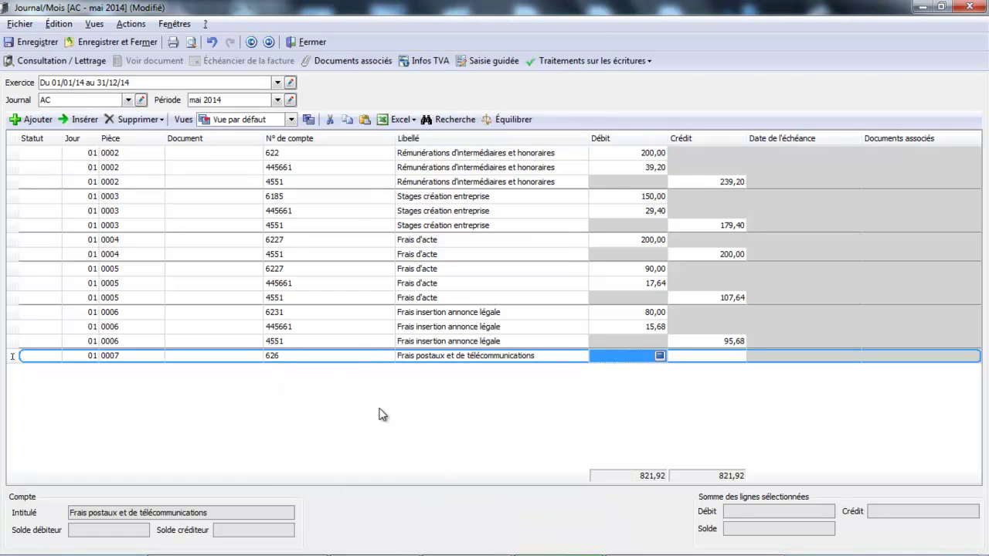
{"action": "type", "text": "10"}
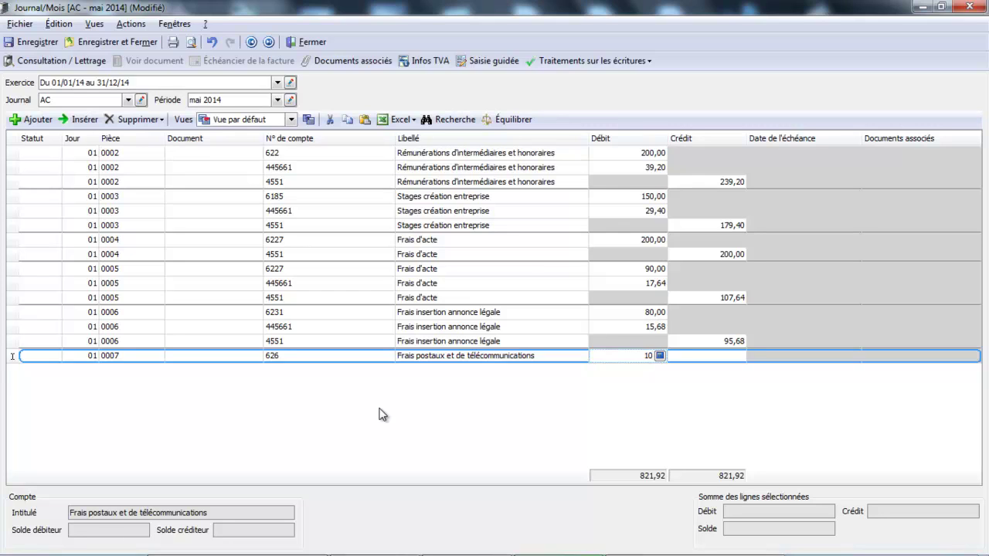
{"action": "key", "text": "Return"}
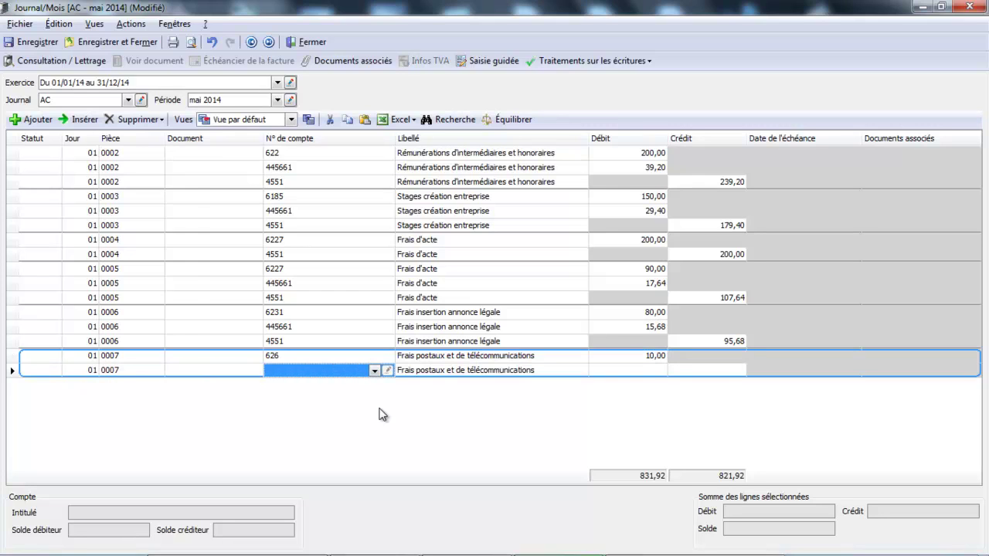
Balance the postal expenses entry with a credit line on the associate's current account 4551
{"action": "type", "text": "455"}
{"action": "key", "text": "Return"}
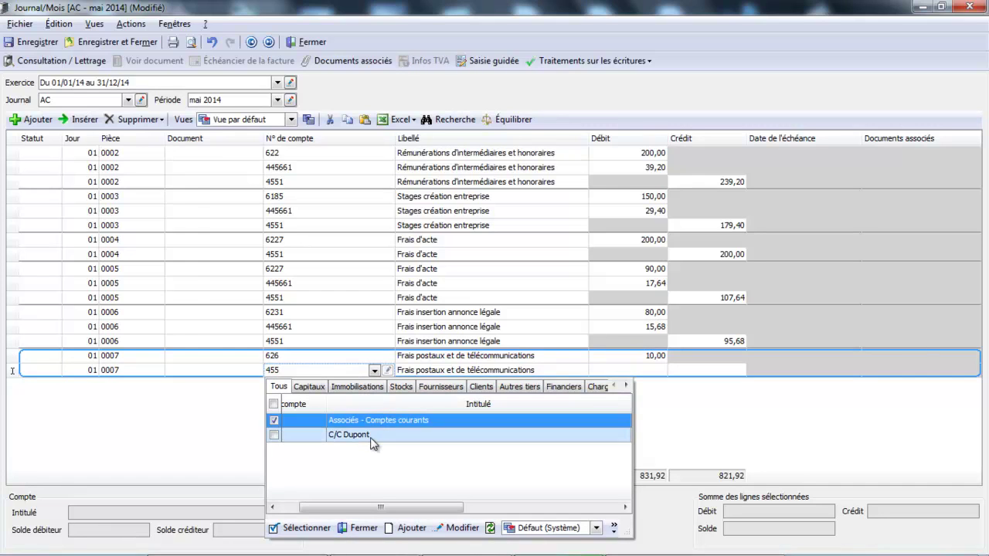
{"action": "double_click", "coordinate": [369, 435]}
{"action": "key", "text": "Return"}
{"action": "key", "text": "Return"}
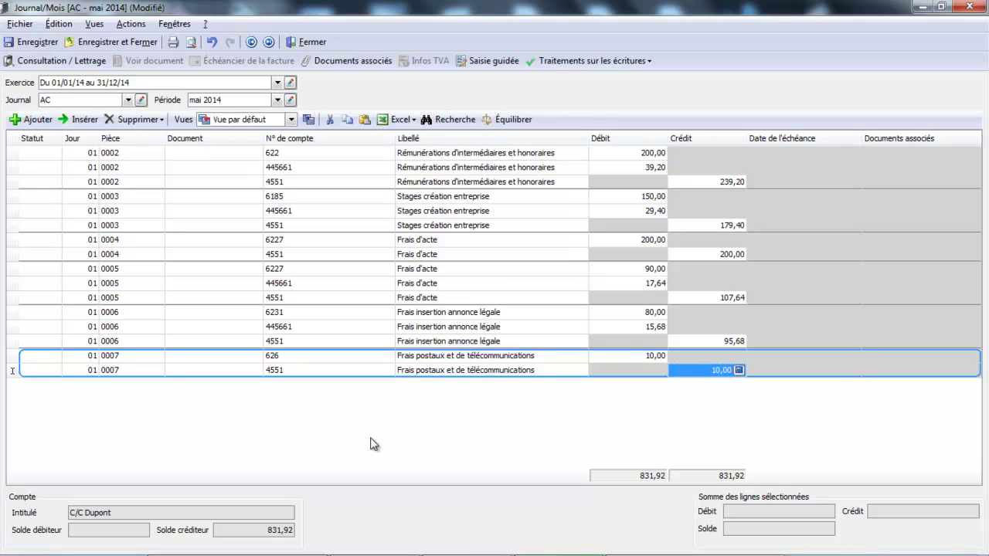
{"action": "key", "text": "Return"}
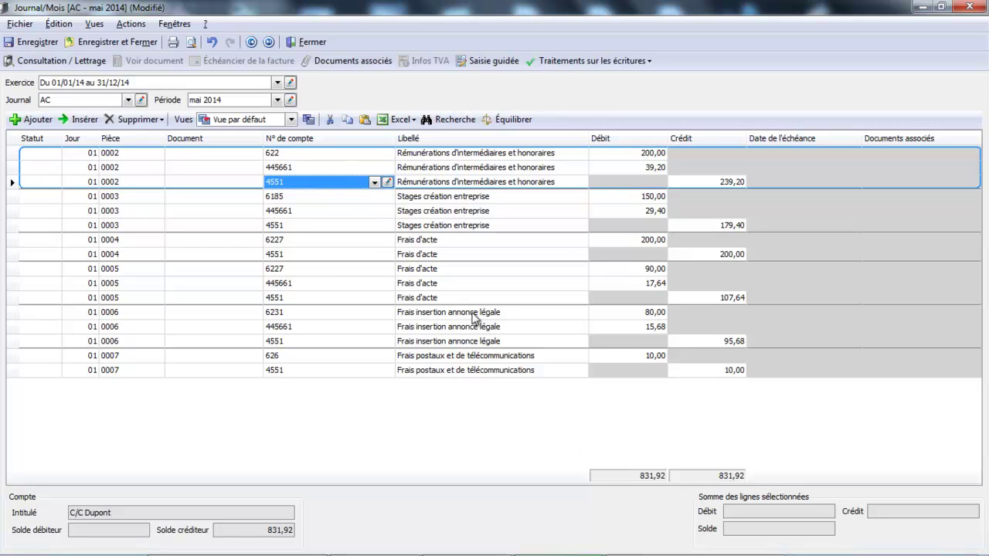
Switch to the BP bank journal for mai 2014, saving the changes made in the AC journal
{"action": "left_click", "coordinate": [142, 101]}
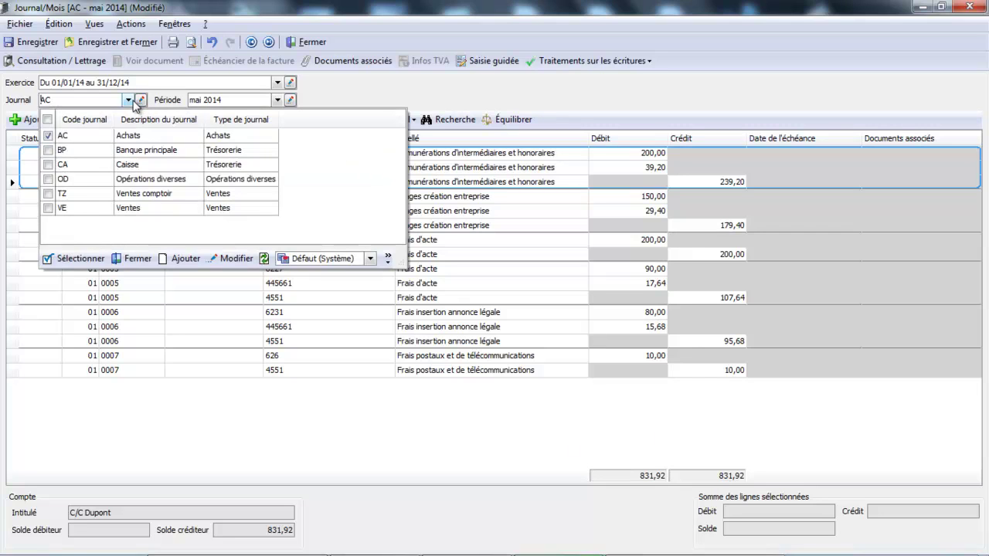
{"action": "left_click", "coordinate": [142, 153]}
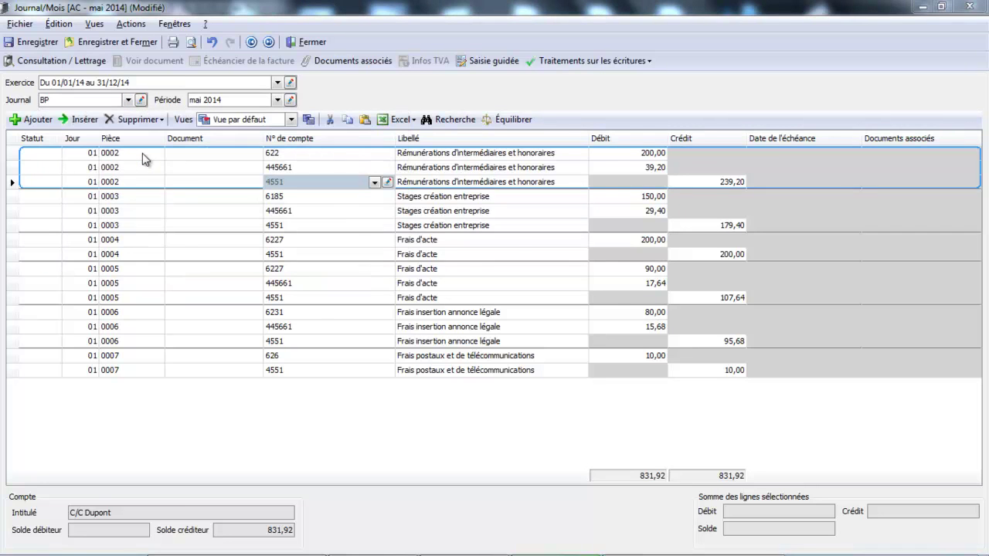
{"action": "left_click", "coordinate": [496, 305]}
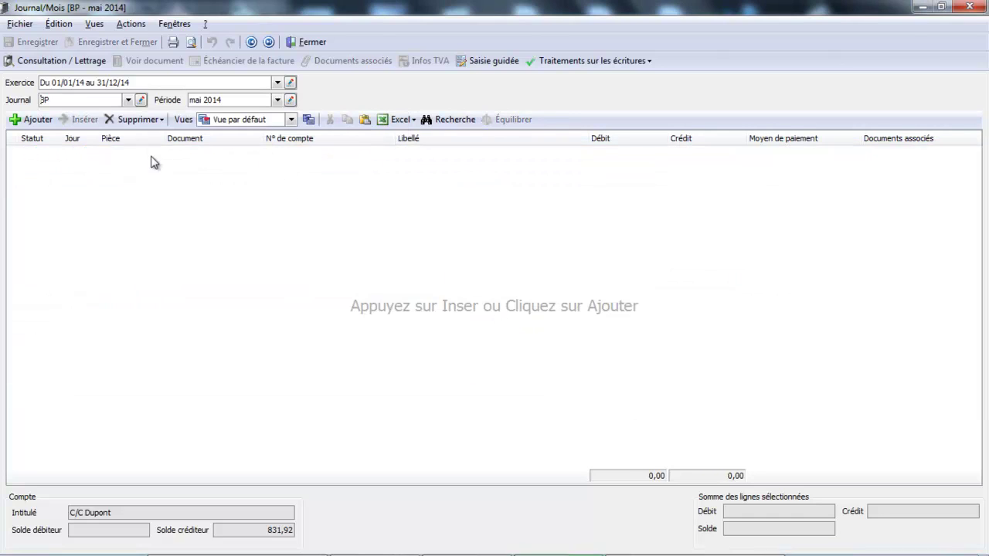
Add a bank journal entry dated day 20 on the associate's current account 4551
{"action": "left_click", "coordinate": [35, 121]}
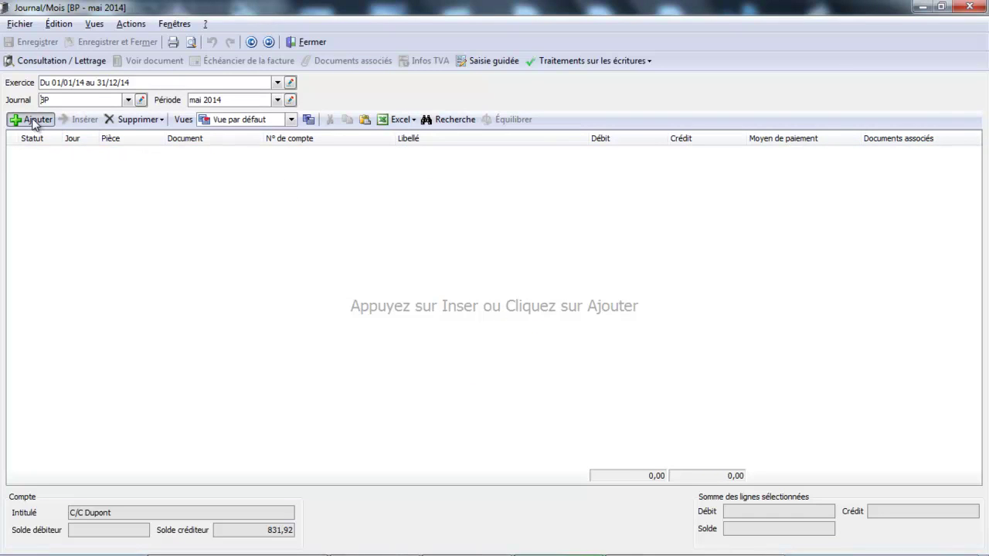
{"action": "left_click", "coordinate": [69, 152]}
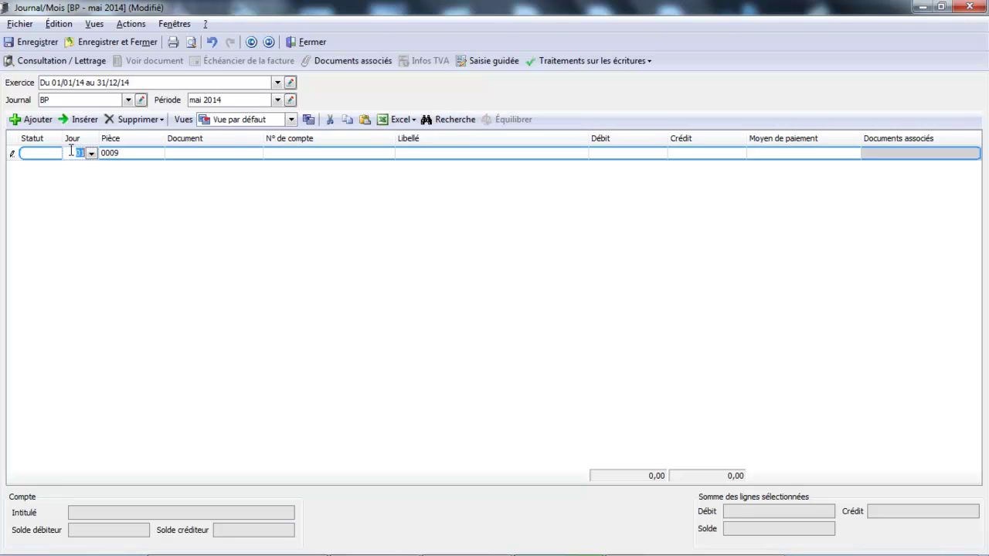
{"action": "type", "text": "20"}
{"action": "key", "text": "Tab"}
{"action": "key", "text": "Tab"}
{"action": "key", "text": "Tab"}
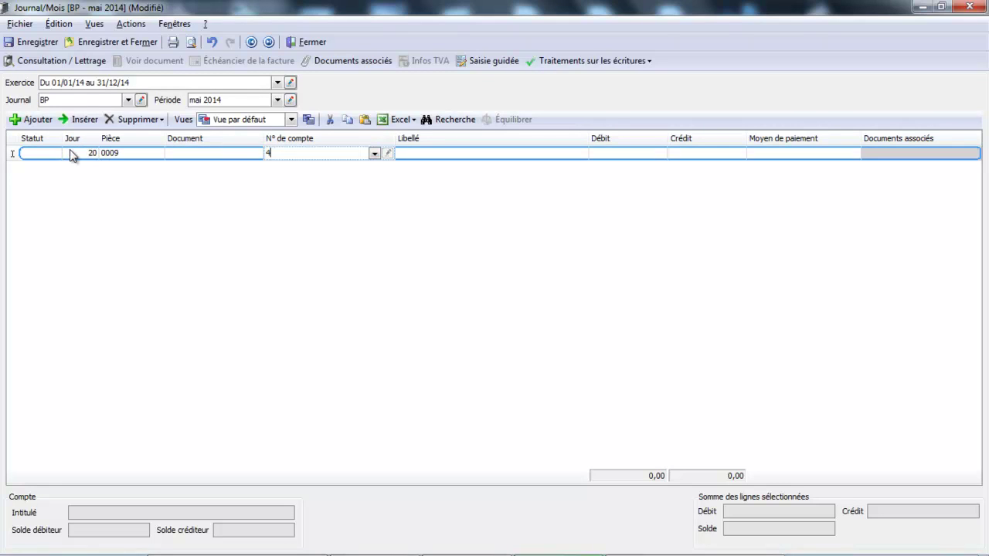
{"action": "type", "text": "455"}
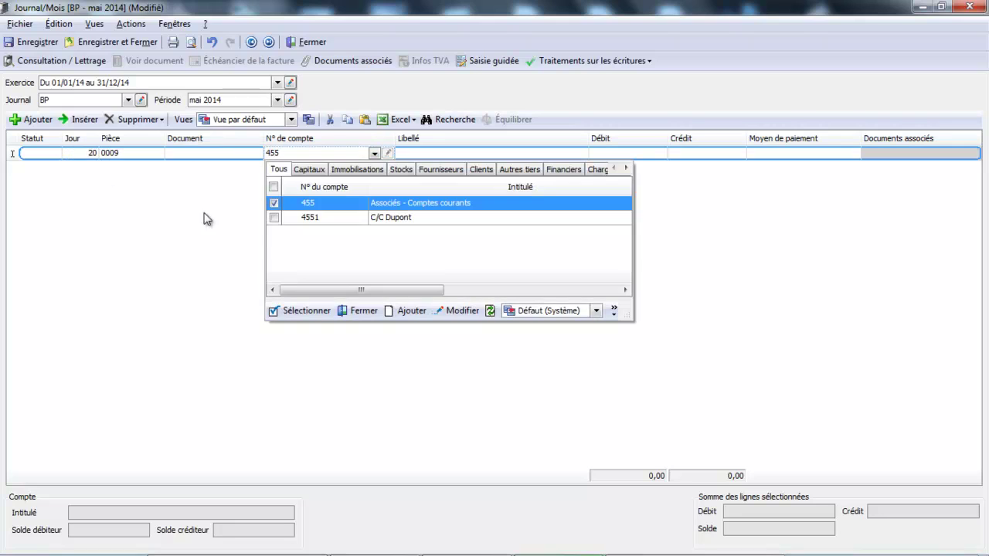
{"action": "double_click", "coordinate": [336, 219]}
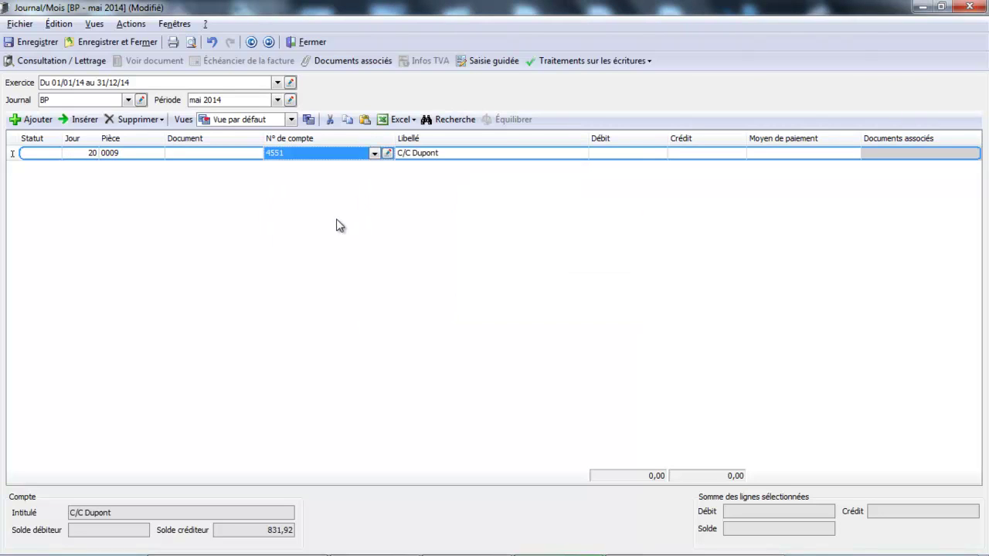
Debit 831,82 on the 4551 line and accept the proposed credit line on bank account 512
{"action": "key", "text": "Tab"}
{"action": "key", "text": "Tab"}
{"action": "type", "text": "831,82"}
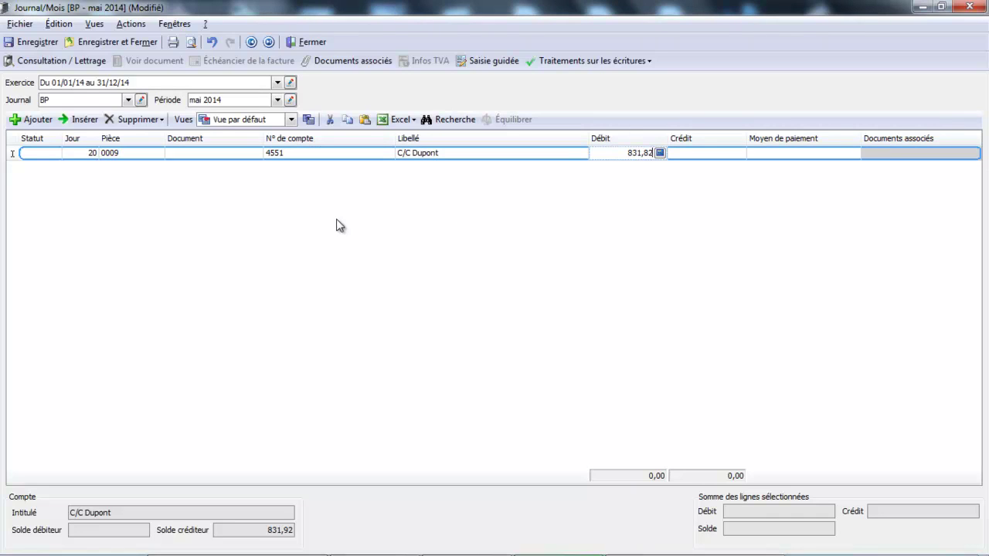
{"action": "key", "text": "Return"}
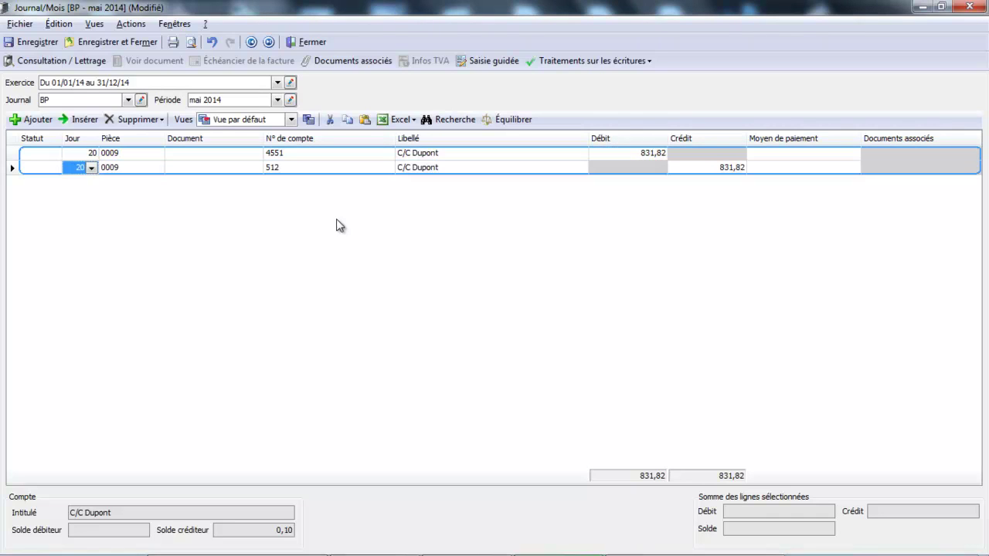
{"action": "key", "text": "Tab"}
{"action": "key", "text": "Tab"}
{"action": "key", "text": "Tab"}
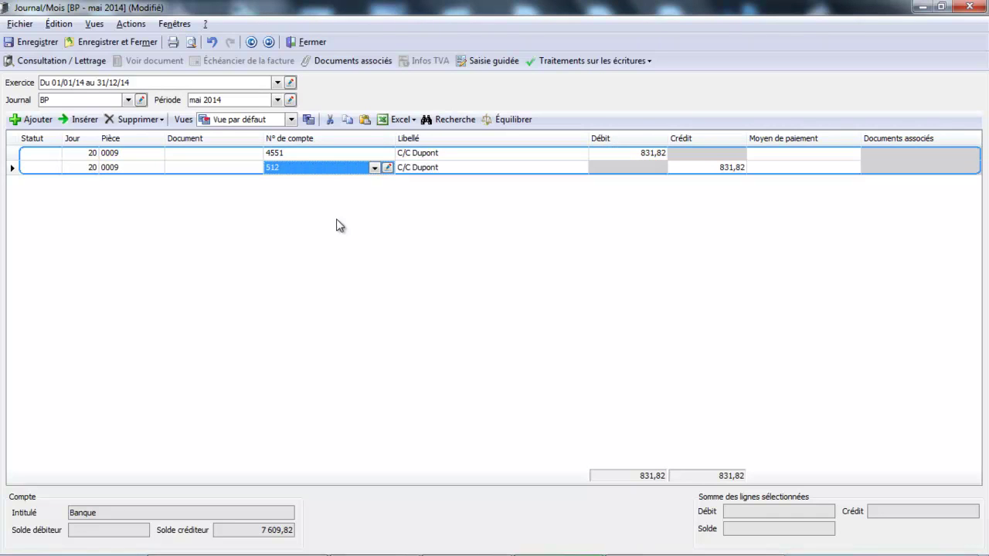
{"action": "key", "text": "Tab"}
{"action": "key", "text": "Tab"}
{"action": "key", "text": "Return"}
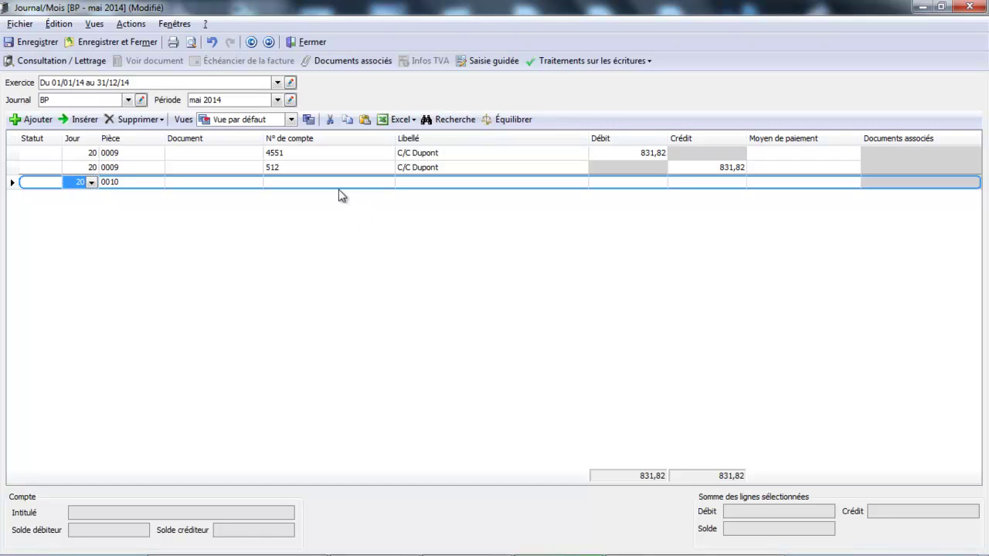
Return to the AC purchases journal, saving the changes made in the BP journal
{"action": "left_click", "coordinate": [128, 100]}
{"action": "left_click", "coordinate": [106, 137]}
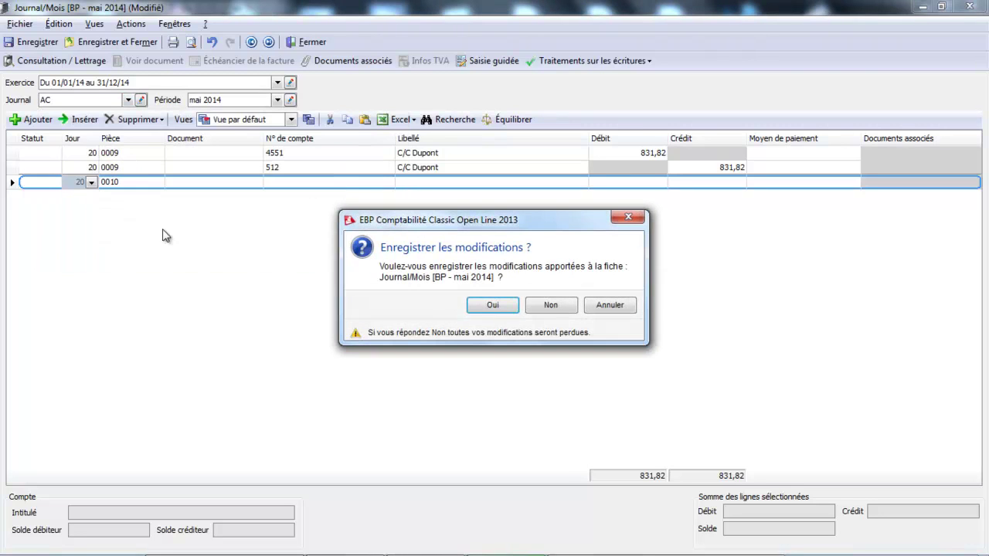
{"action": "left_click", "coordinate": [502, 311]}
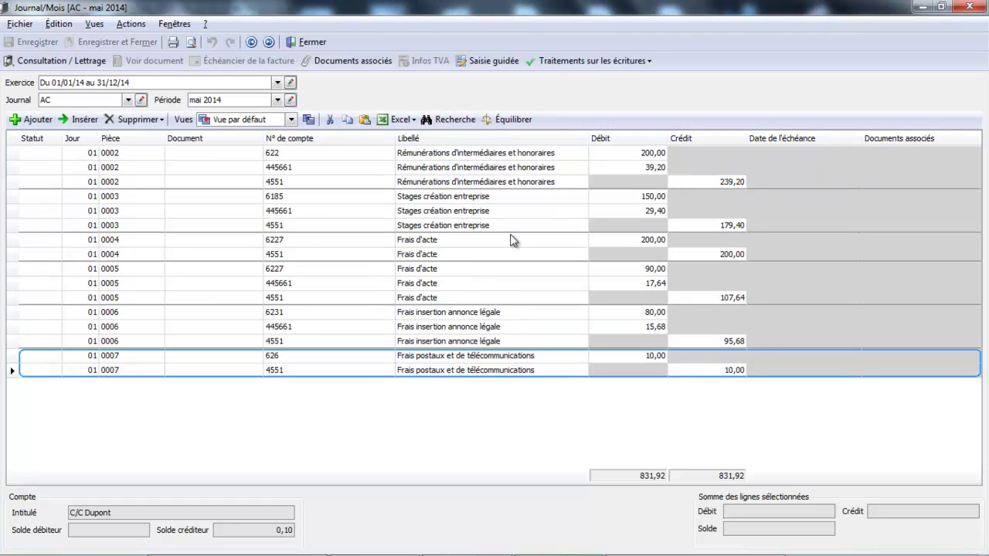
{"action": "left_click", "coordinate": [703, 371]}
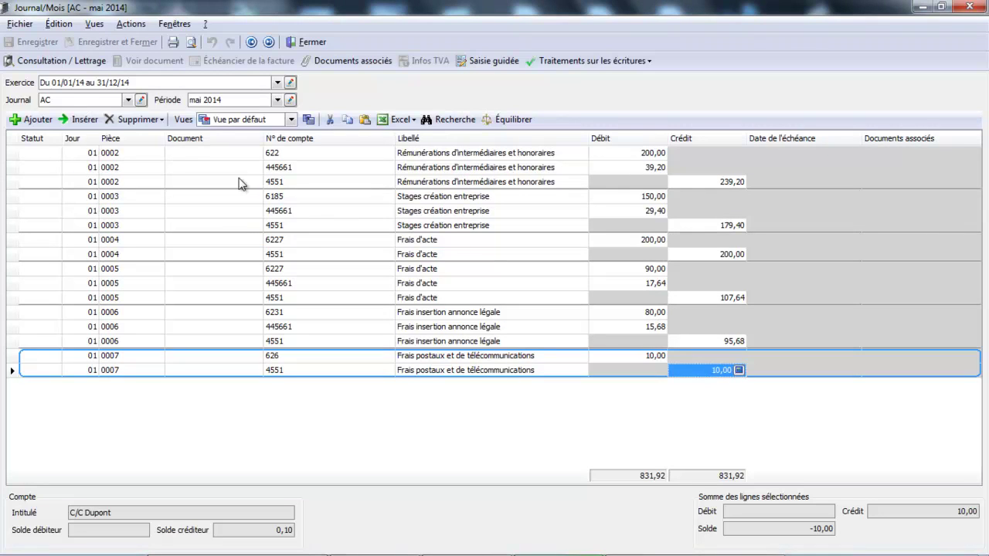
Add an entry on account 201, Frais d'établissement, with a debit of 839,20
{"action": "left_click", "coordinate": [37, 121]}
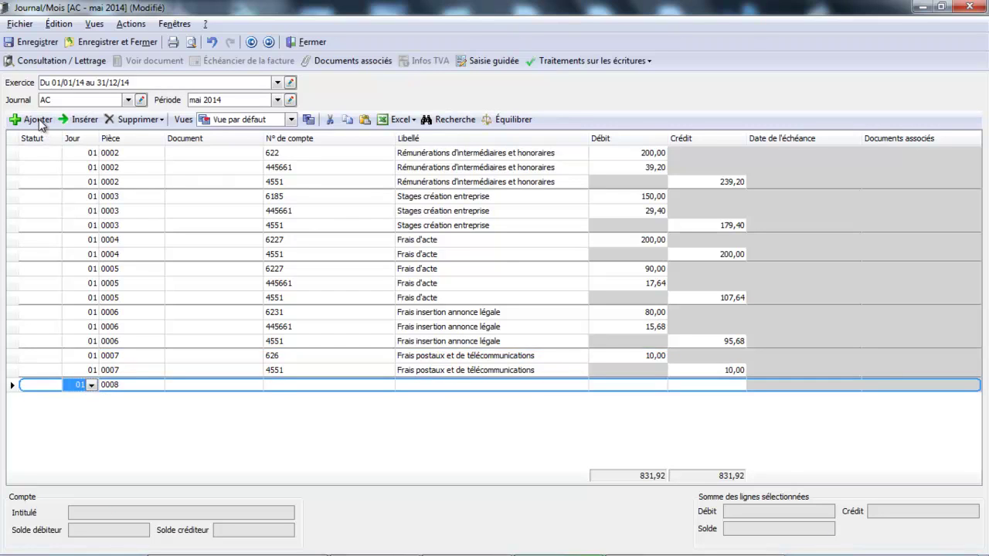
{"action": "left_click", "coordinate": [300, 387]}
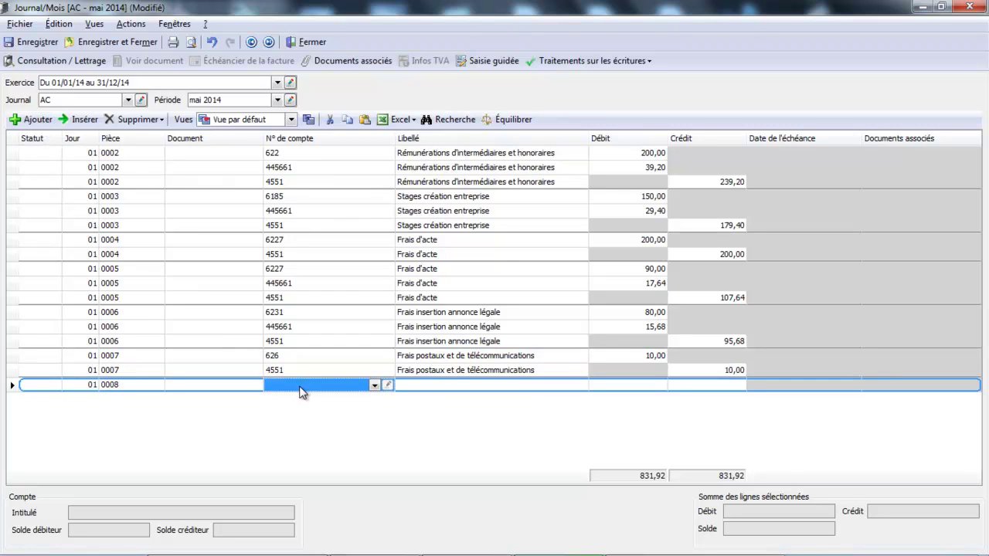
{"action": "type", "text": "201"}
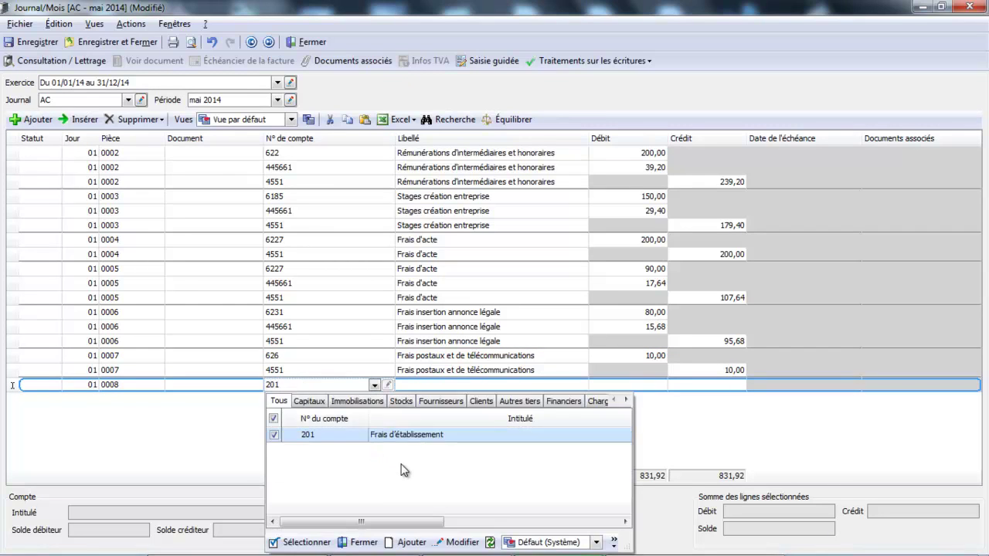
{"action": "left_click", "coordinate": [421, 438]}
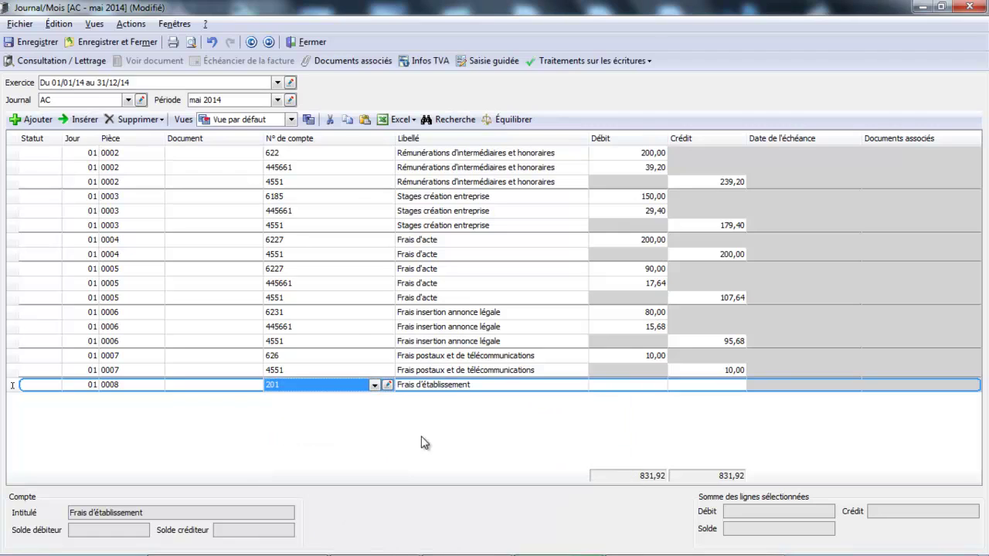
{"action": "left_click", "coordinate": [639, 386]}
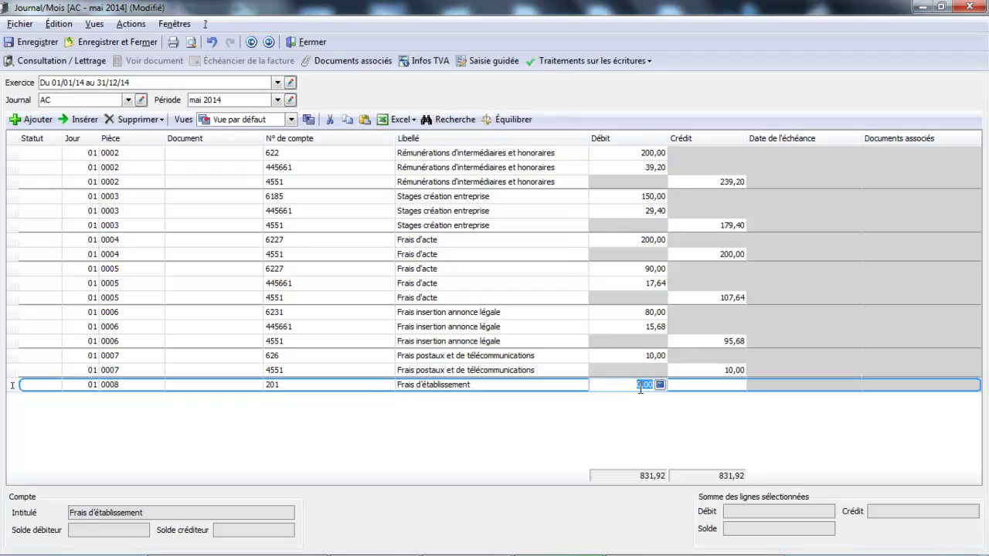
{"action": "type", "text": "839,20"}
{"action": "key", "text": "Return"}
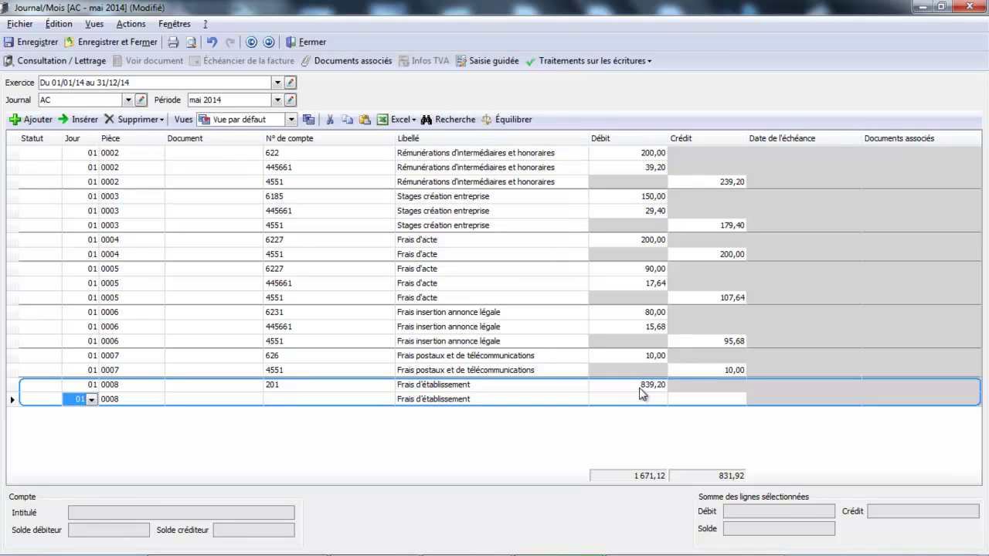
Put the entry's second line on VAT account 445621, TVA sur immobilisations 19,6%, with the proposed debit amount
{"action": "key", "text": "Return"}
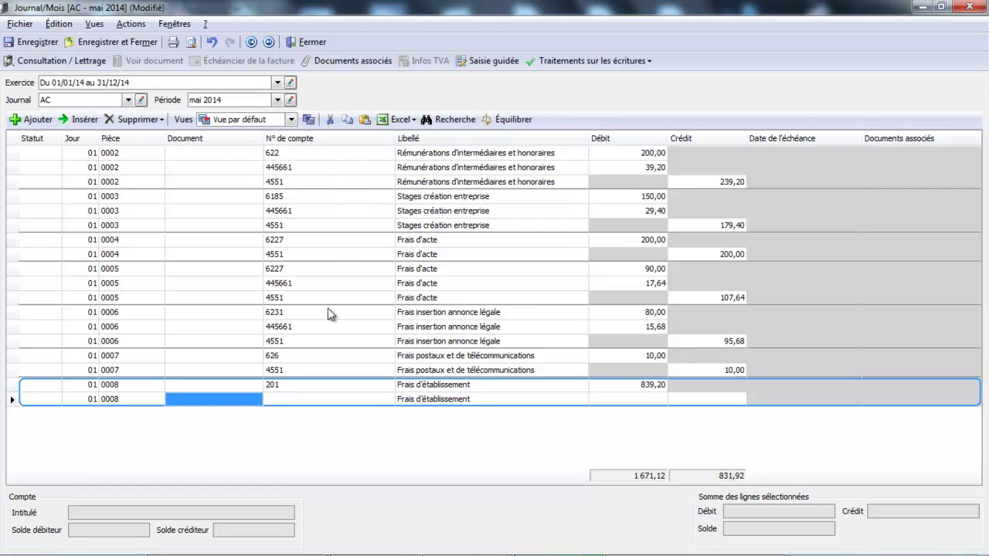
{"action": "left_click", "coordinate": [290, 400]}
{"action": "left_click", "coordinate": [290, 399]}
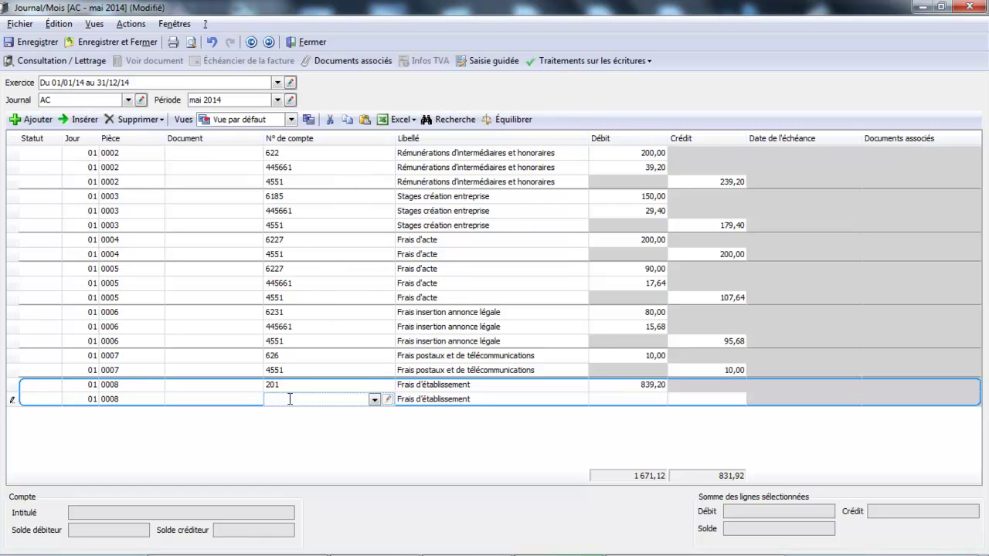
{"action": "type", "text": "44562"}
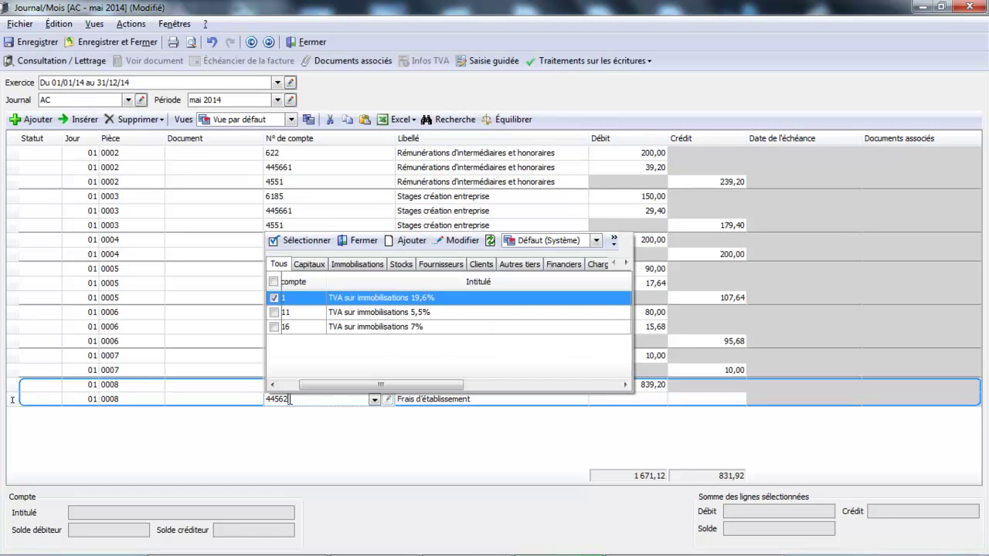
{"action": "double_click", "coordinate": [384, 298]}
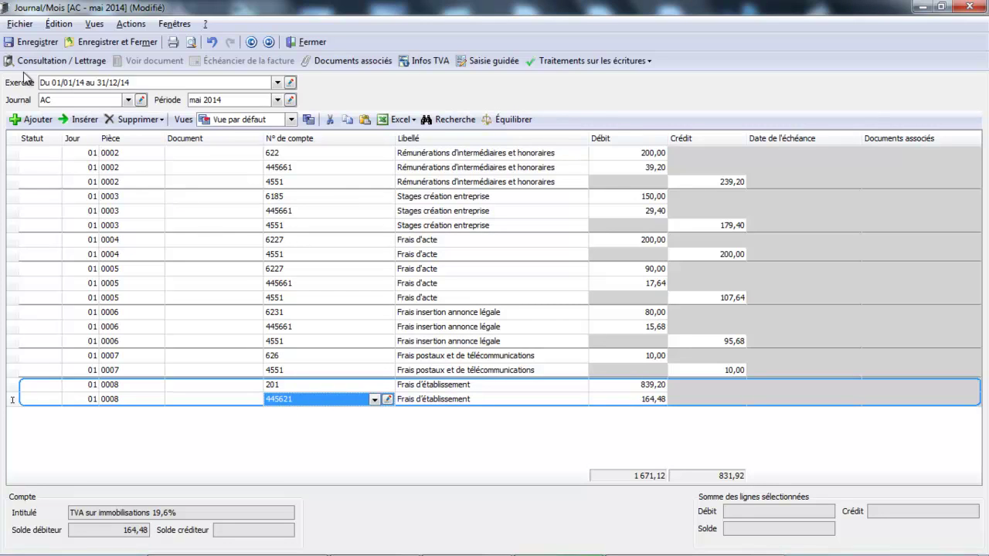
Add a third line to the establishment costs entry on associate account 4551, with the proposed credit amount
{"action": "key", "text": "Tab"}
{"action": "key", "text": "Tab"}
{"action": "key", "text": "Tab"}
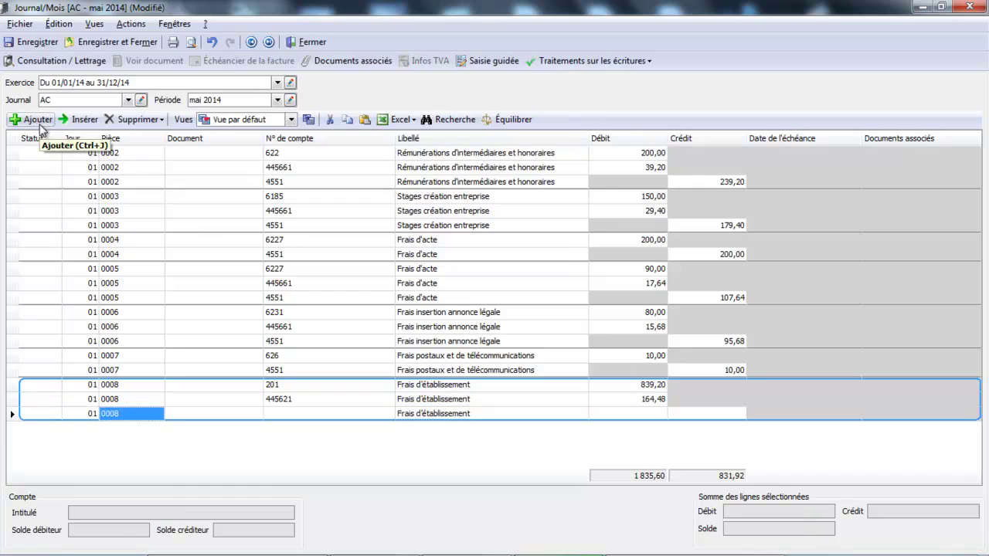
{"action": "type", "text": "455"}
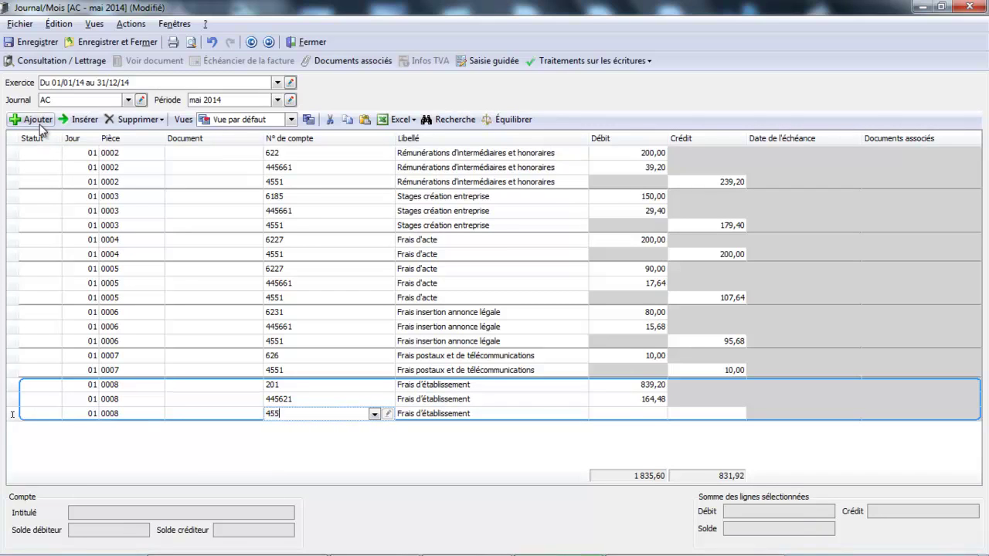
{"action": "double_click", "coordinate": [338, 326]}
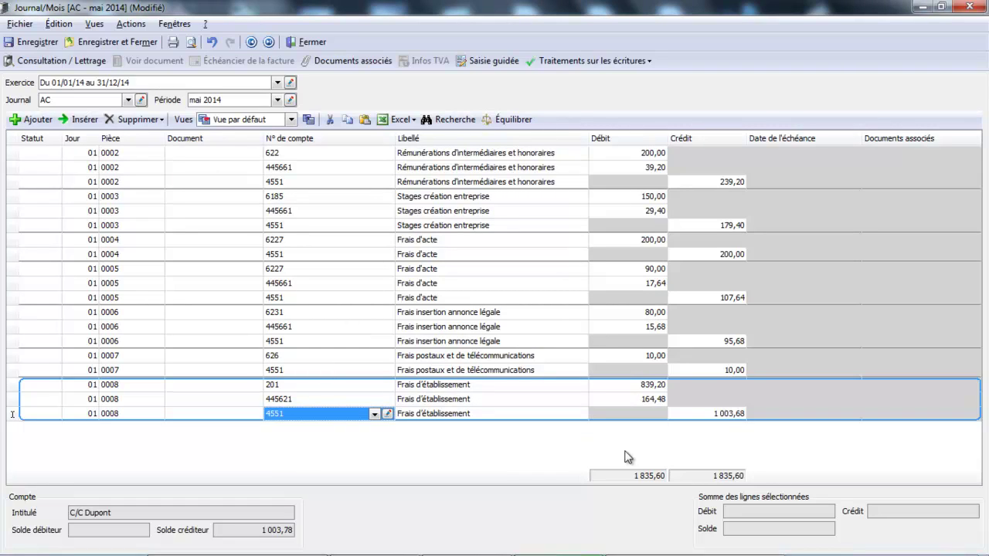
Set the credit on the entry's 4551 line to 839,20 and balance the entry through the debit on account 201
{"action": "left_click", "coordinate": [723, 418]}
{"action": "left_click", "coordinate": [697, 417]}
{"action": "left_click_drag", "start_coordinate": [697, 417], "coordinate": [740, 423]}
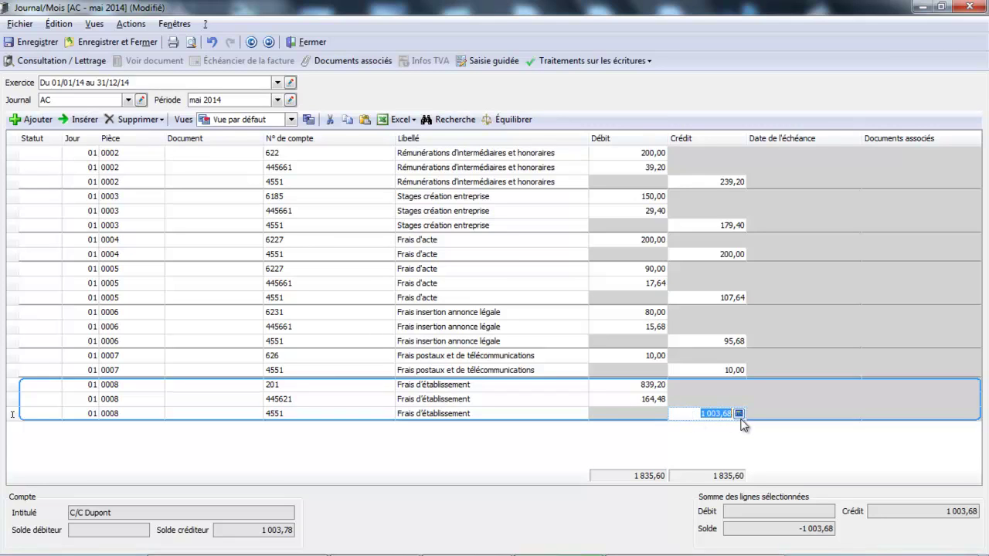
{"action": "type", "text": "839,2"}
{"action": "left_click", "coordinate": [646, 388]}
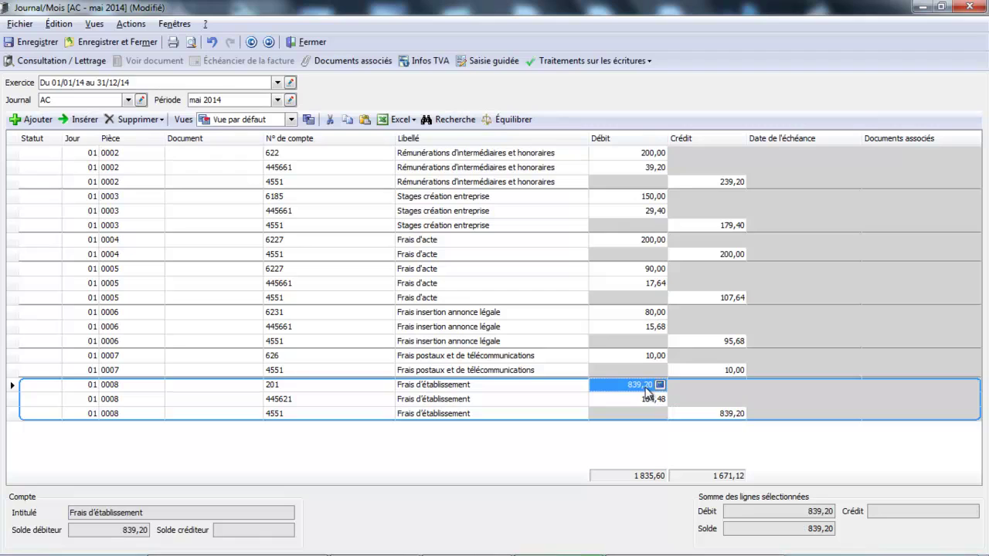
{"action": "left_click", "coordinate": [525, 120]}
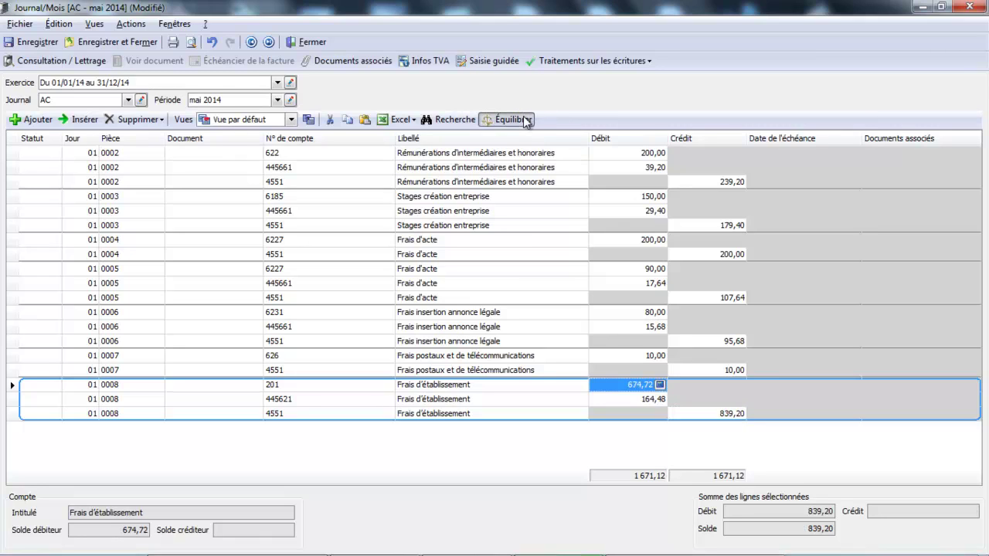
{"action": "left_click", "coordinate": [722, 417]}
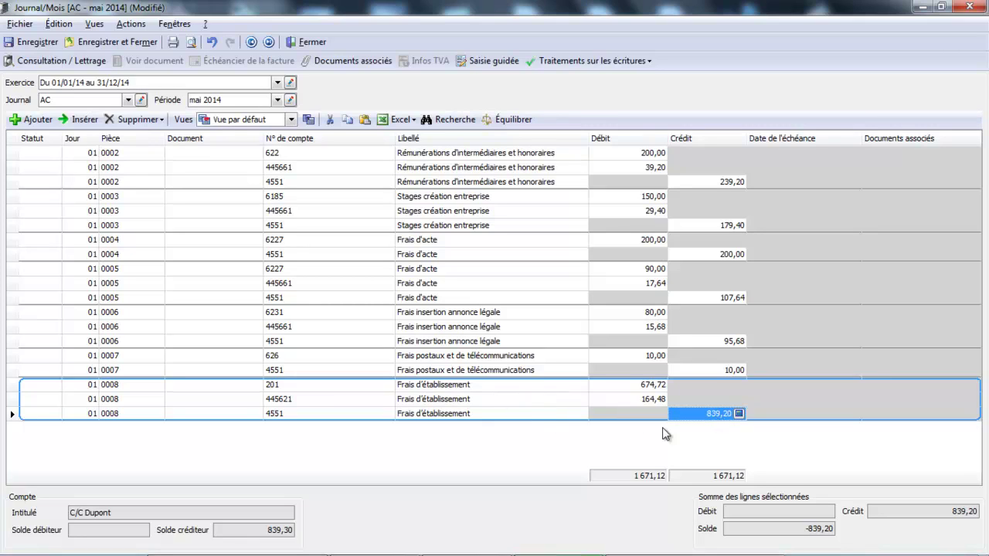
Switch to the BP bank journal, saving the changes made in the AC journal
{"action": "left_click", "coordinate": [128, 100]}
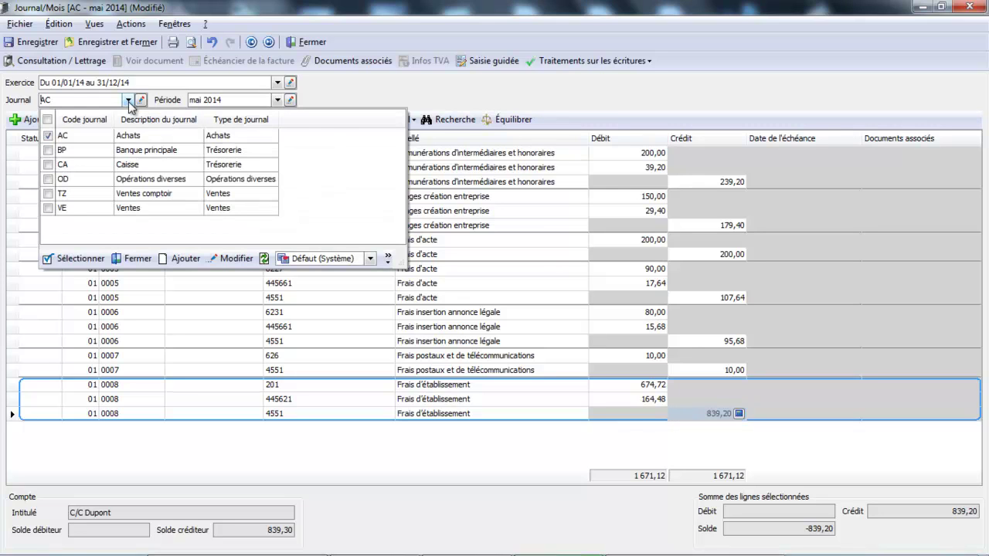
{"action": "left_click", "coordinate": [116, 143]}
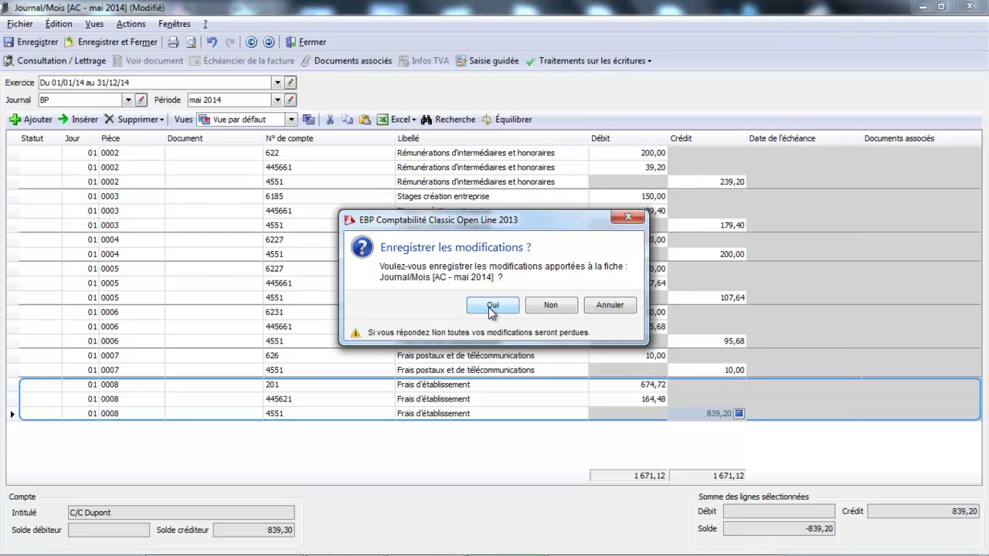
{"action": "left_click", "coordinate": [488, 302]}
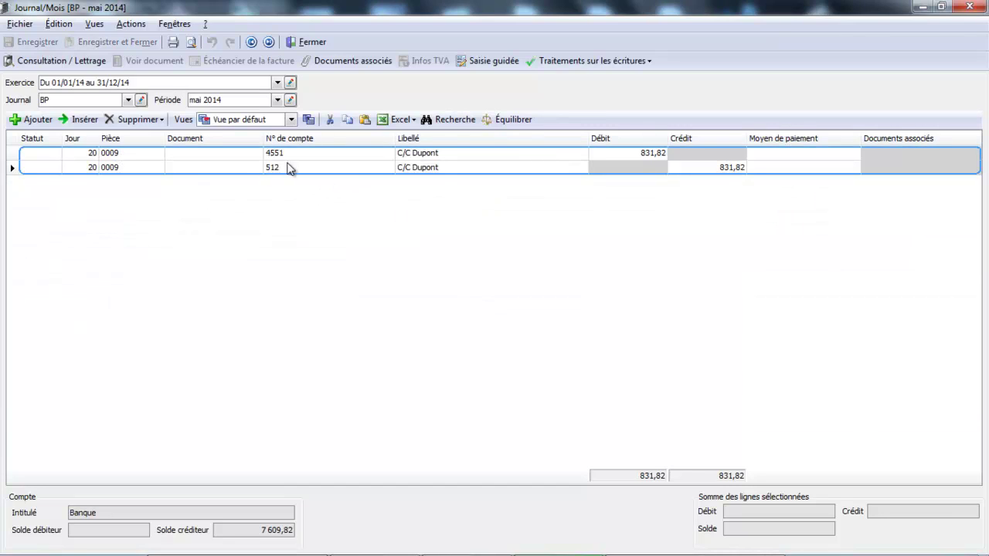